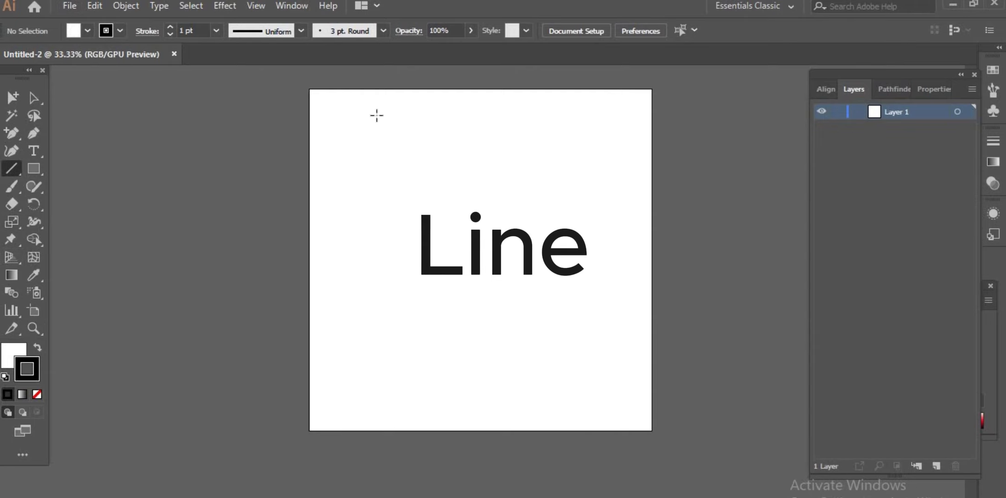
- Draw one vertical and one horizontal line across the artboard and align their centres both horizontally and vertically
{"action": "left_click_drag", "start_coordinate": [477, 89], "coordinate": [461, 442]}
{"action": "left_click_drag", "start_coordinate": [298, 264], "coordinate": [677, 265]}
{"action": "left_click", "coordinate": [37, 101]}
{"action": "key", "text": "ctrl+a"}
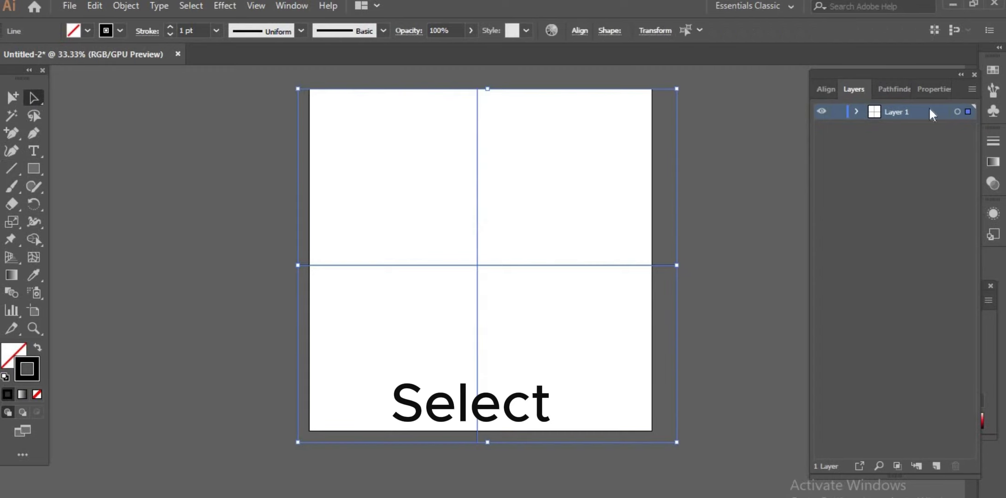
{"action": "left_click", "coordinate": [833, 88]}
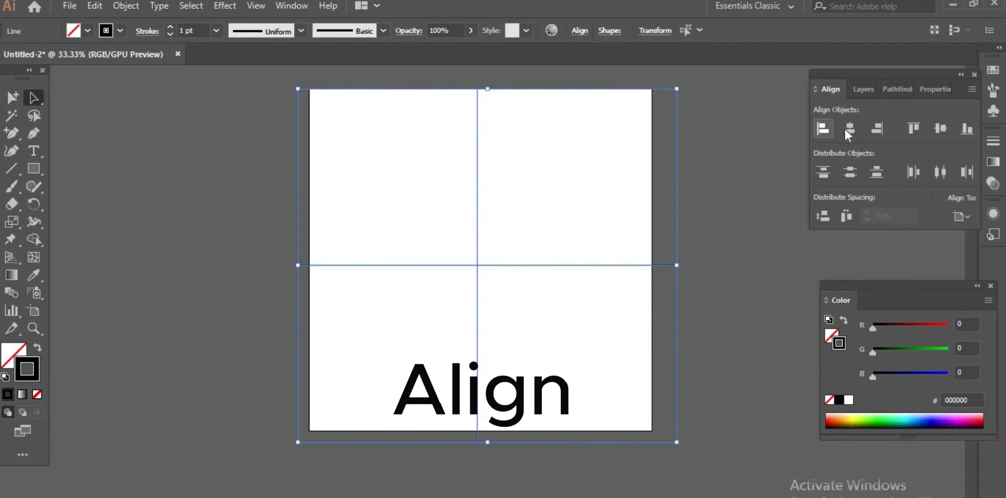
{"action": "left_click", "coordinate": [849, 129]}
{"action": "left_click", "coordinate": [940, 129]}
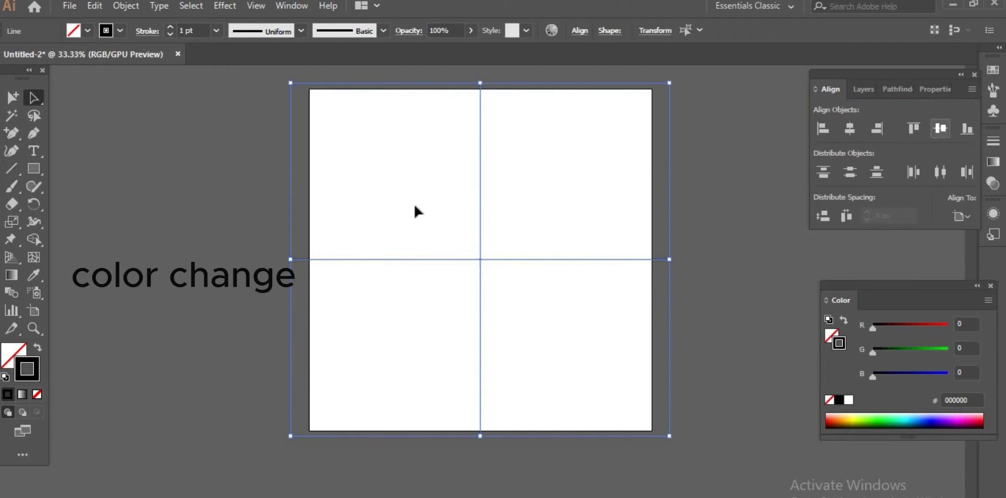
- Set the stroke colour of both crossing lines to red ED3B3B
{"action": "double_click", "coordinate": [36, 362]}
{"action": "left_click", "coordinate": [723, 223]}
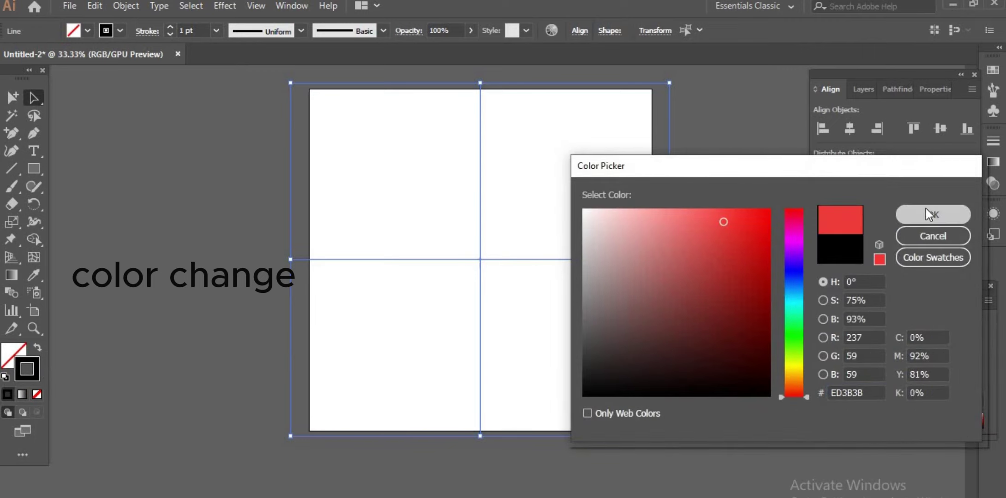
{"action": "left_click", "coordinate": [900, 214]}
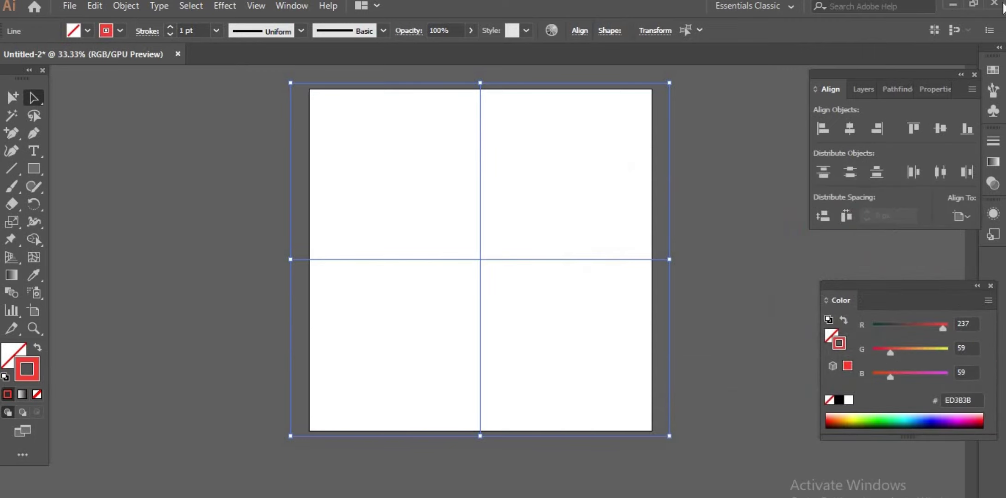
- Apply a Transform effect to the two lines with a 15° rotation angle and 11 copies
{"action": "left_click", "coordinate": [870, 89]}
{"action": "left_click", "coordinate": [224, 6]}
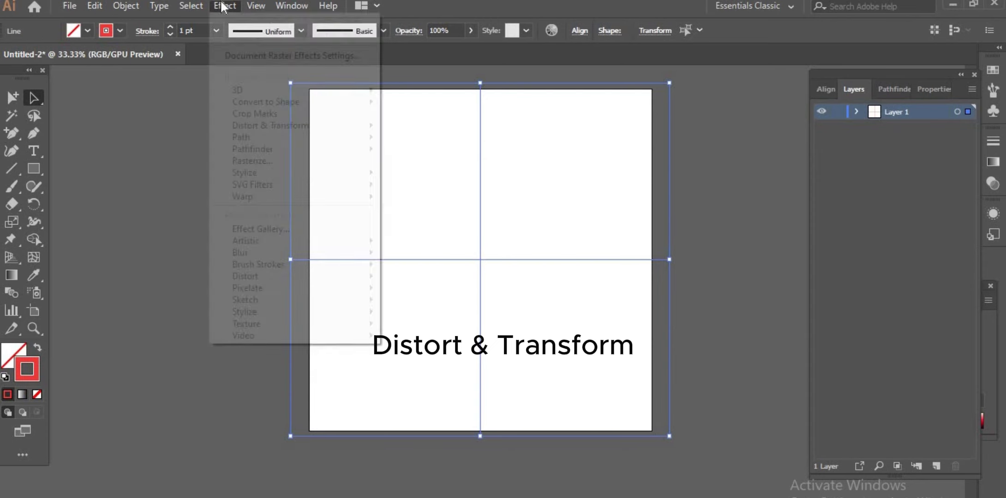
{"action": "mouse_move", "coordinate": [365, 126]}
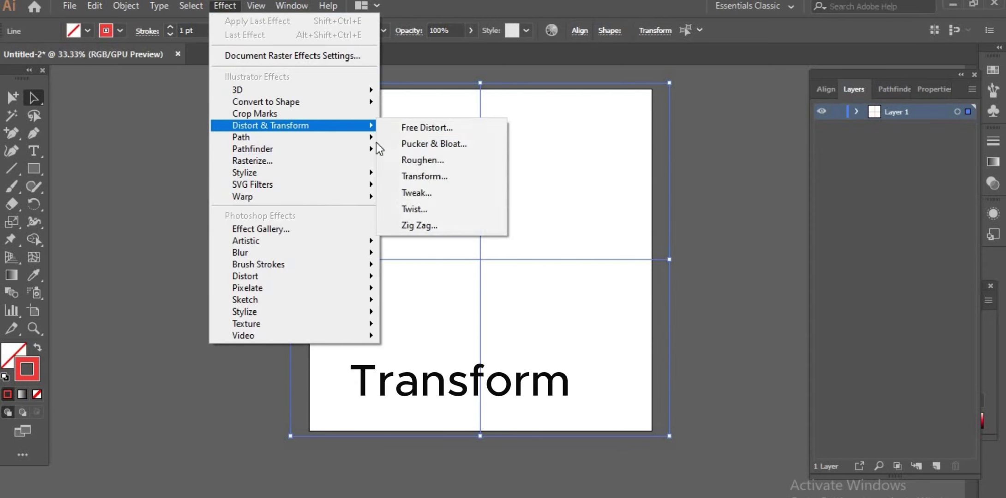
{"action": "left_click", "coordinate": [456, 181]}
{"action": "left_click_drag", "start_coordinate": [190, 279], "coordinate": [112, 275]}
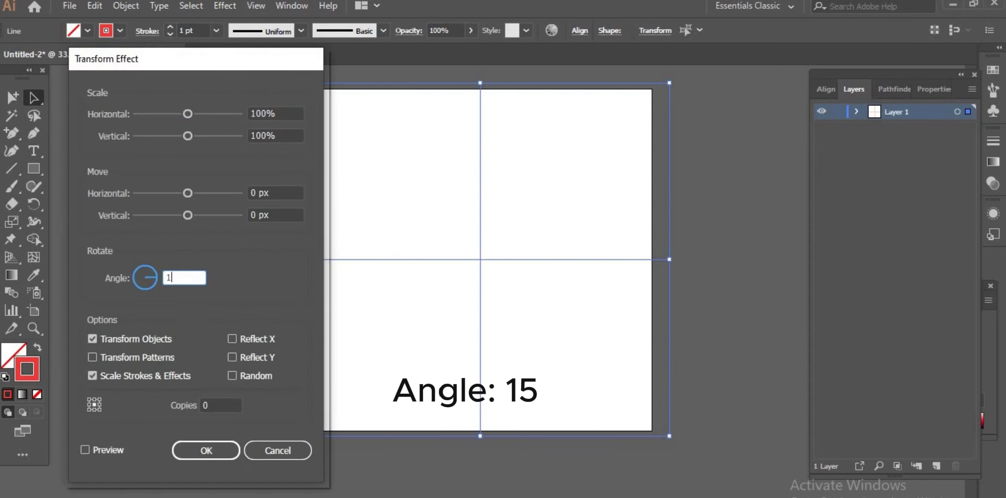
{"action": "double_click", "coordinate": [220, 405]}
{"action": "type", "text": "11"}
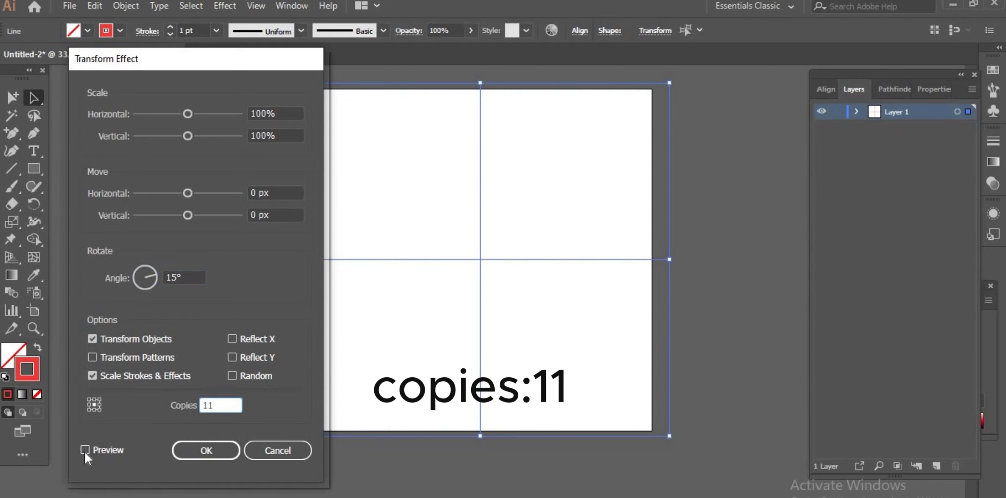
{"action": "left_click", "coordinate": [85, 450]}
{"action": "left_click", "coordinate": [203, 456]}
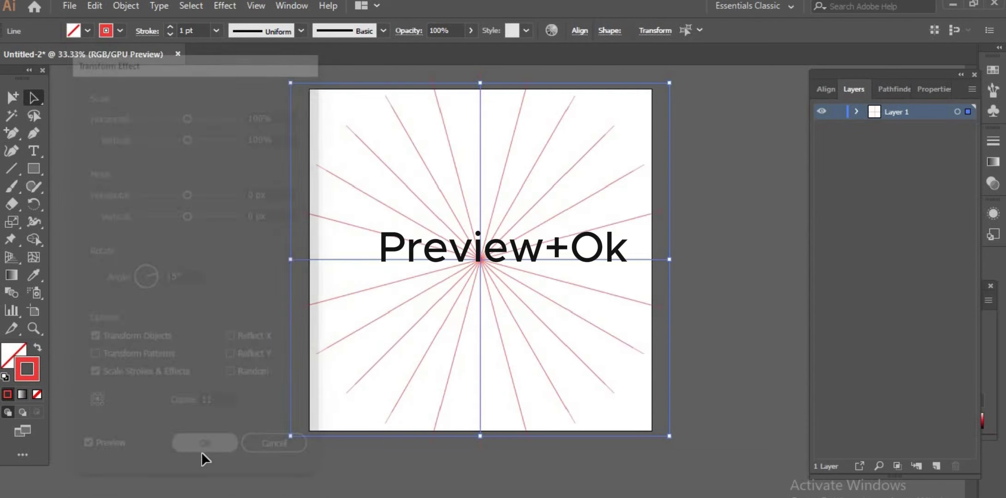
- Draw a short diagonal test line with the Pen tool across the upper part of the vertical guide
{"action": "left_click", "coordinate": [32, 134]}
{"action": "left_click", "coordinate": [473, 158]}
{"action": "left_click", "coordinate": [498, 213]}
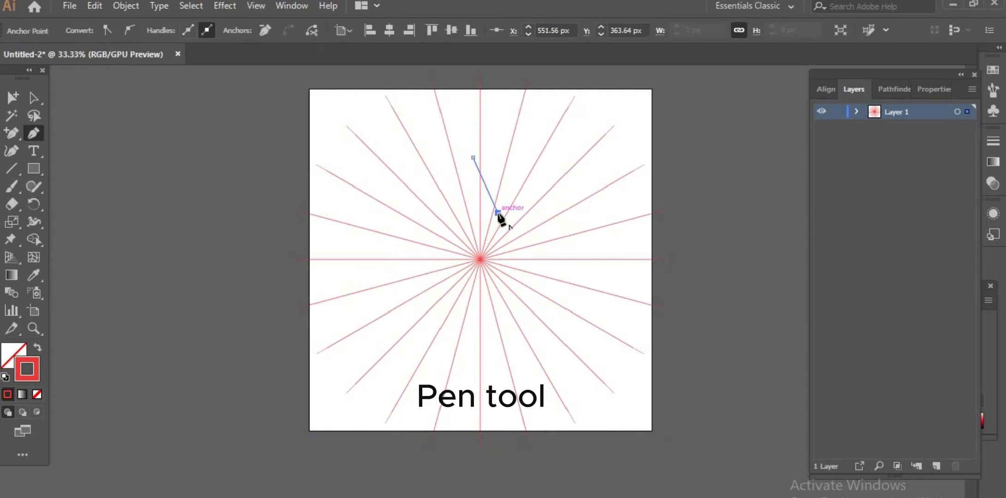
- Target all of Layer 1 and apply a Transform effect with 1 copy and Reflect X
{"action": "left_click", "coordinate": [33, 98]}
{"action": "key", "text": "ctrl+a"}
{"action": "left_click", "coordinate": [957, 112]}
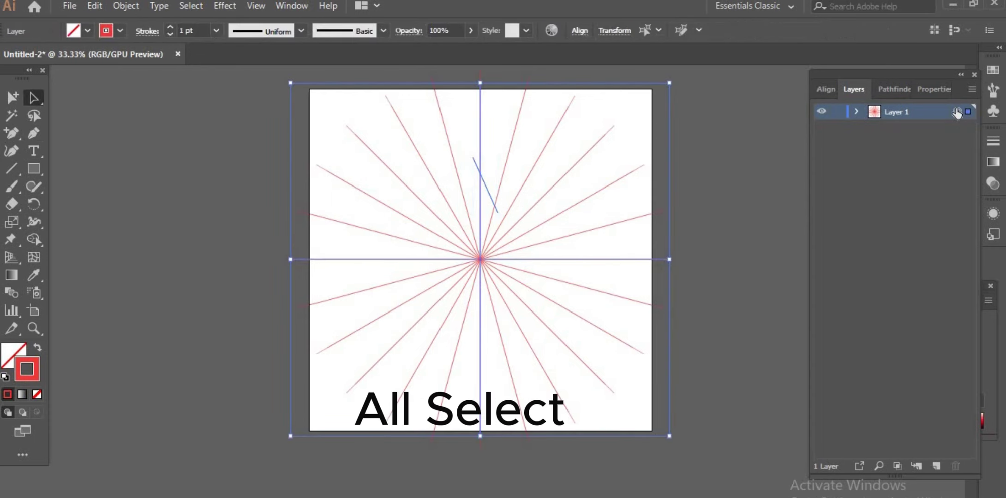
{"action": "left_click", "coordinate": [225, 6]}
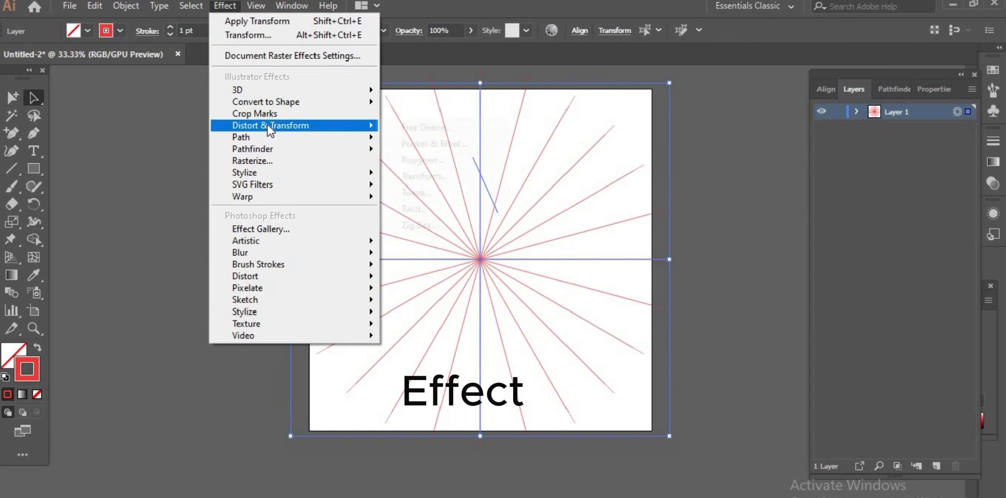
{"action": "mouse_move", "coordinate": [267, 125]}
{"action": "left_click", "coordinate": [474, 177]}
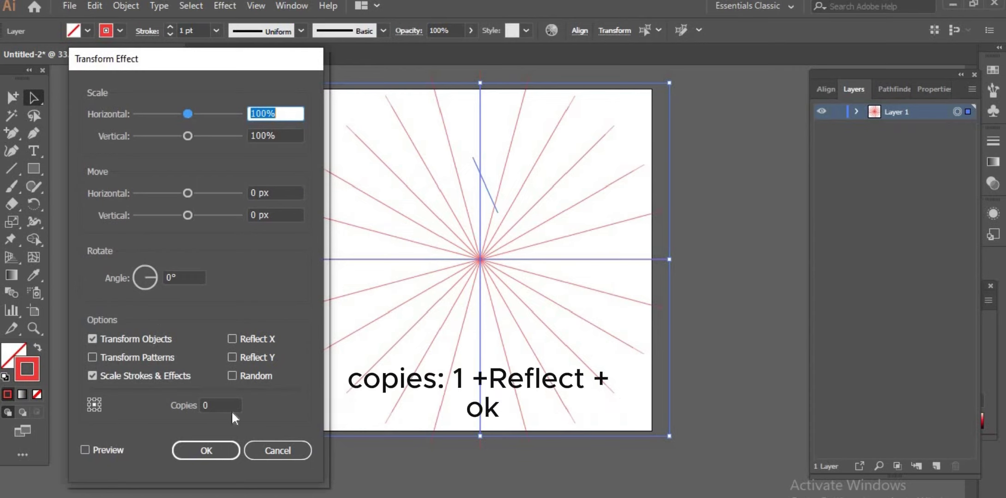
{"action": "left_click", "coordinate": [209, 407]}
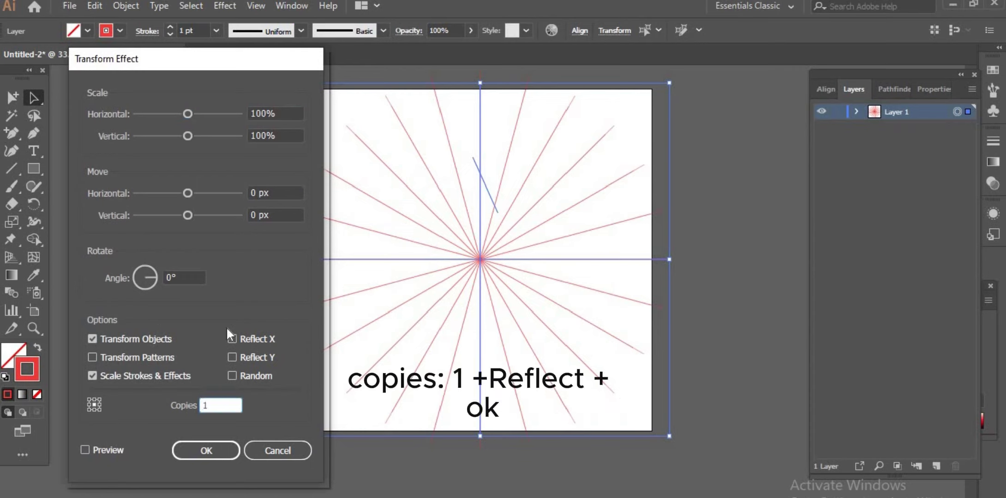
{"action": "left_click", "coordinate": [85, 450]}
{"action": "left_click", "coordinate": [205, 451]}
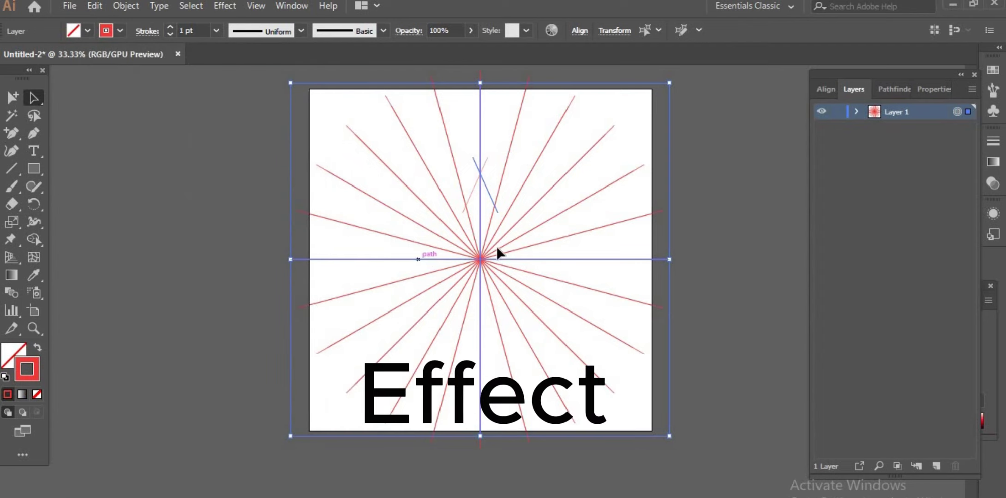
- Add a second Transform effect to Layer 1 with a 30° angle and 11 copies, and deselect the artwork
{"action": "left_click", "coordinate": [223, 8]}
{"action": "mouse_move", "coordinate": [248, 122]}
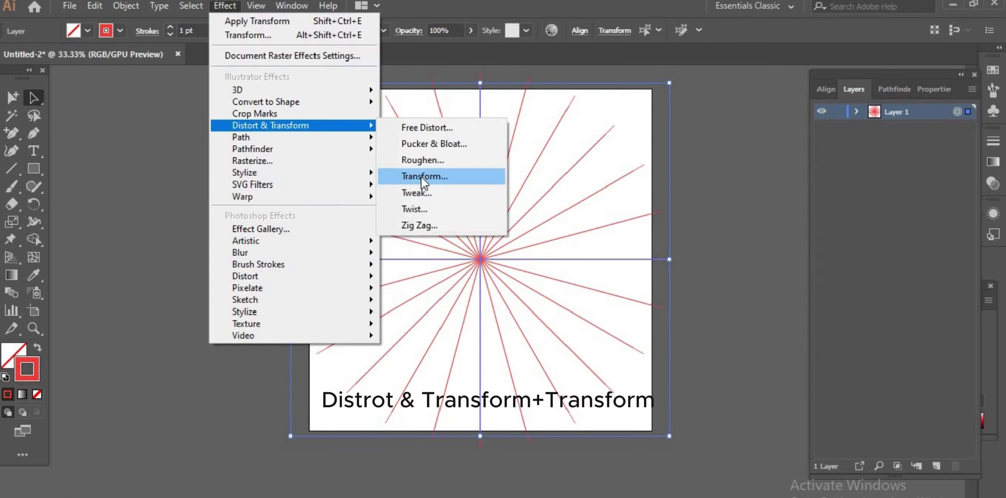
{"action": "left_click", "coordinate": [420, 176]}
{"action": "left_click", "coordinate": [567, 362]}
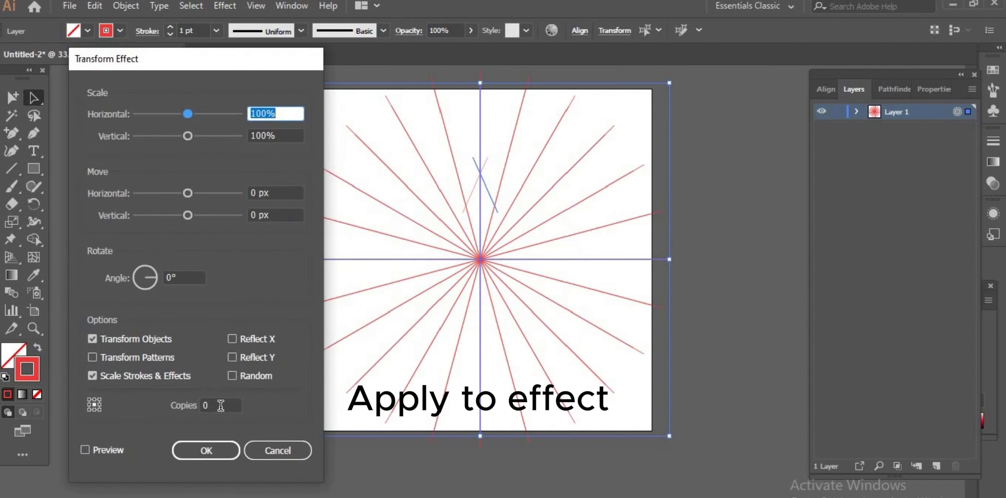
{"action": "left_click_drag", "start_coordinate": [221, 405], "coordinate": [170, 392]}
{"action": "type", "text": "11"}
{"action": "left_click_drag", "start_coordinate": [192, 276], "coordinate": [162, 252]}
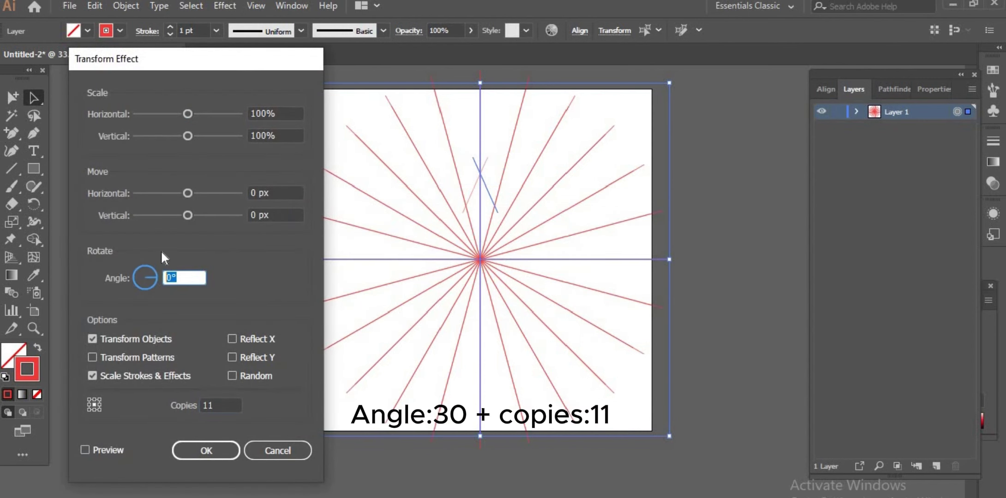
{"action": "type", "text": "30"}
{"action": "left_click", "coordinate": [86, 449]}
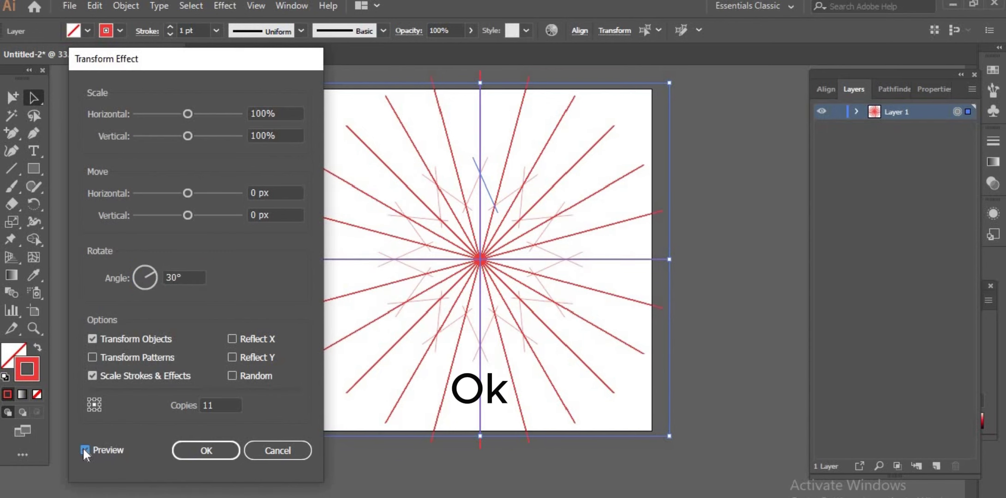
{"action": "left_click", "coordinate": [203, 451]}
{"action": "left_click", "coordinate": [768, 164]}
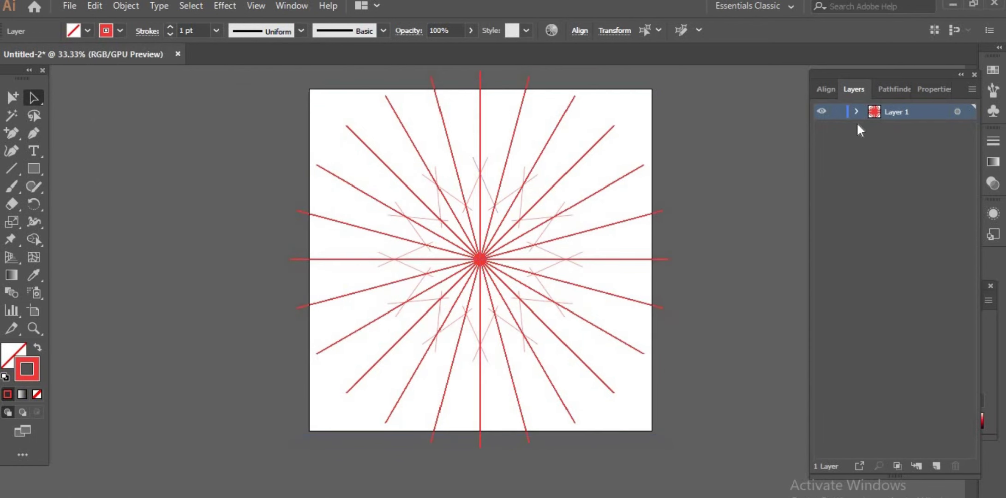
- Lock the two guide lines within Layer 1 and delete the short diagonal pen path
{"action": "left_click", "coordinate": [856, 112]}
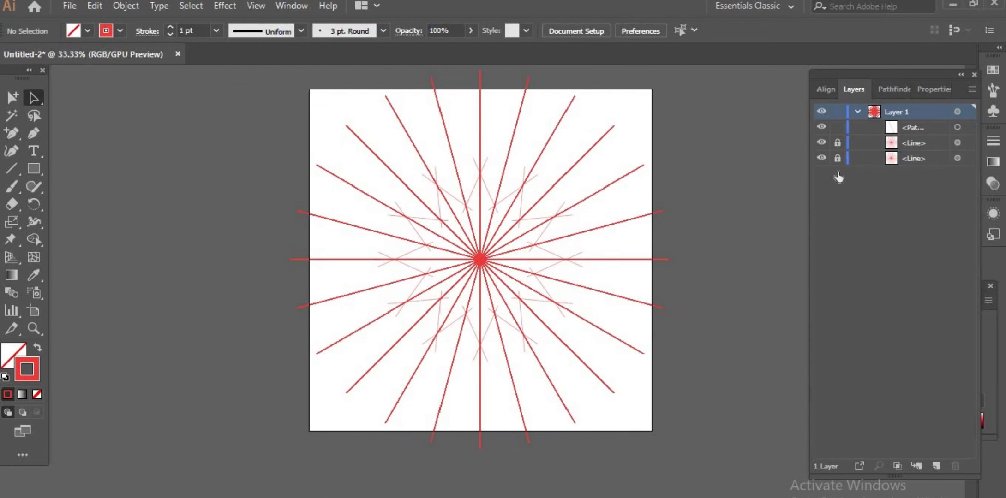
{"action": "left_click", "coordinate": [898, 126]}
{"action": "left_click", "coordinate": [955, 467]}
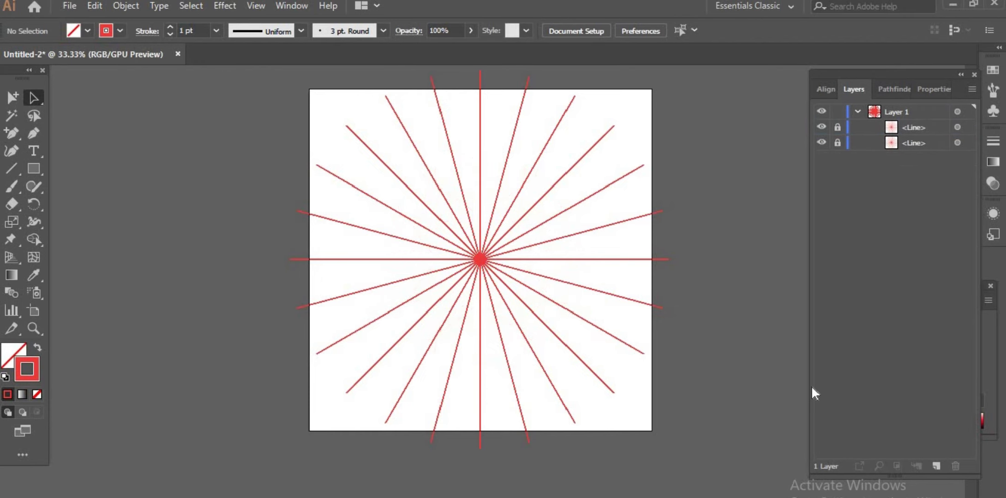
- Draw a curved half-petal with the Pen tool between the guide centre and the vertical guide at about X 500, Y 419 px
{"action": "left_click", "coordinate": [38, 329]}
{"action": "left_click", "coordinate": [500, 266]}
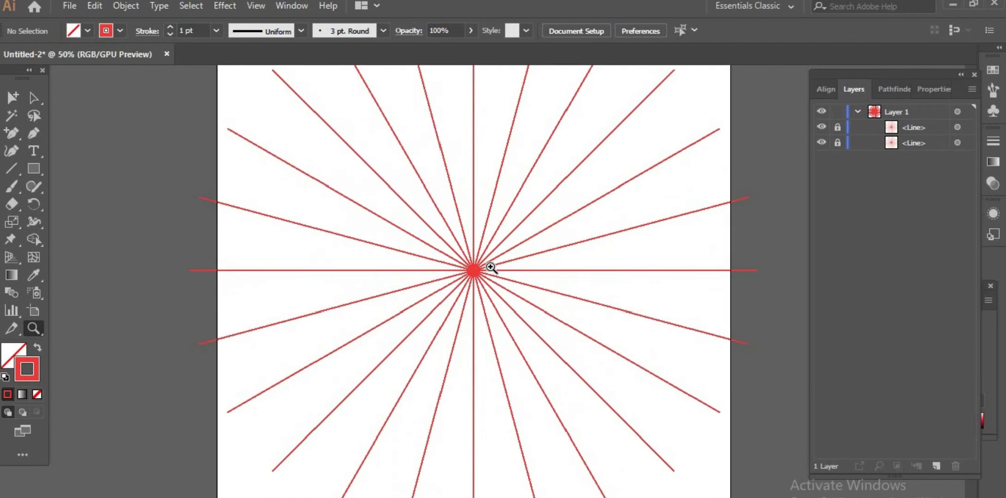
{"action": "left_click", "coordinate": [519, 238]}
{"action": "scroll", "coordinate": [277, 230], "scroll_direction": "up", "scroll_amount": 1}
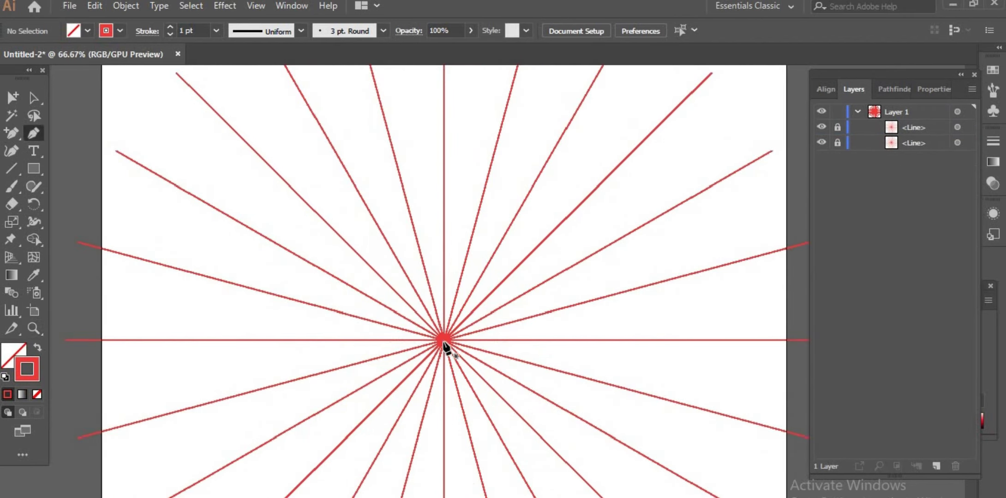
{"action": "left_click_drag", "start_coordinate": [443, 340], "coordinate": [457, 260]}
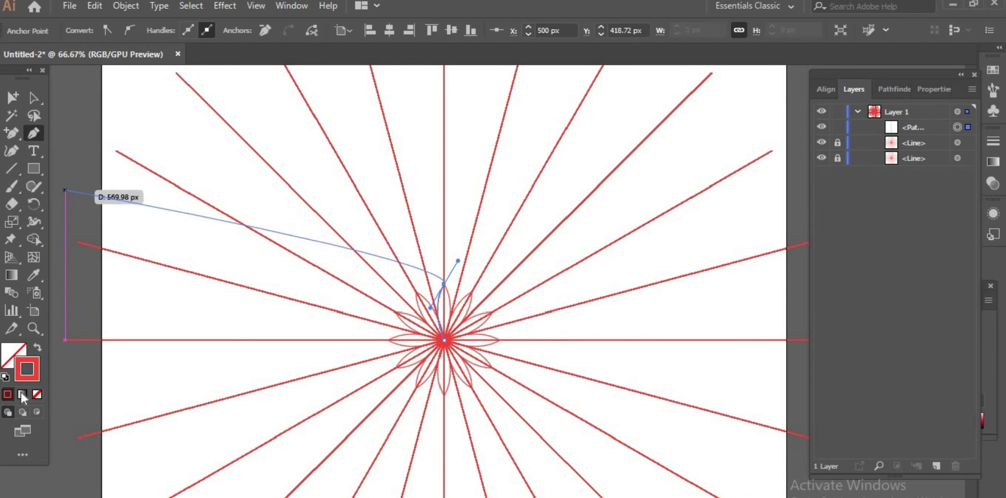
- Set the petal path's stroke colour to near-black 070707
{"action": "double_click", "coordinate": [38, 364]}
{"action": "left_click", "coordinate": [587, 390]}
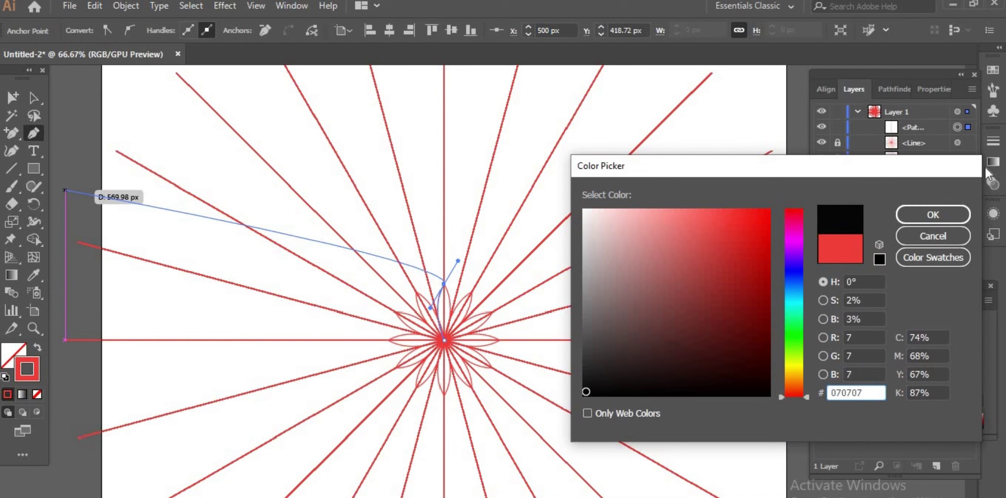
{"action": "left_click", "coordinate": [952, 215]}
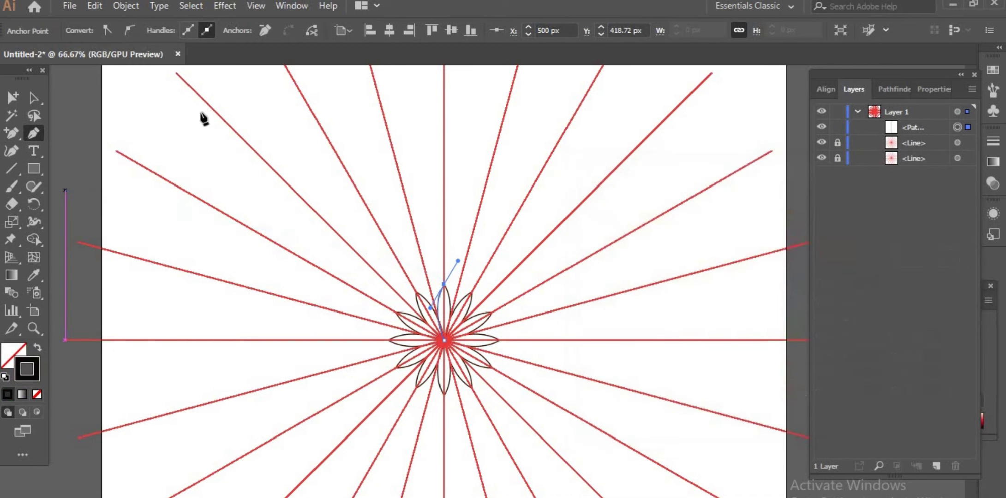
{"action": "left_click", "coordinate": [226, 146]}
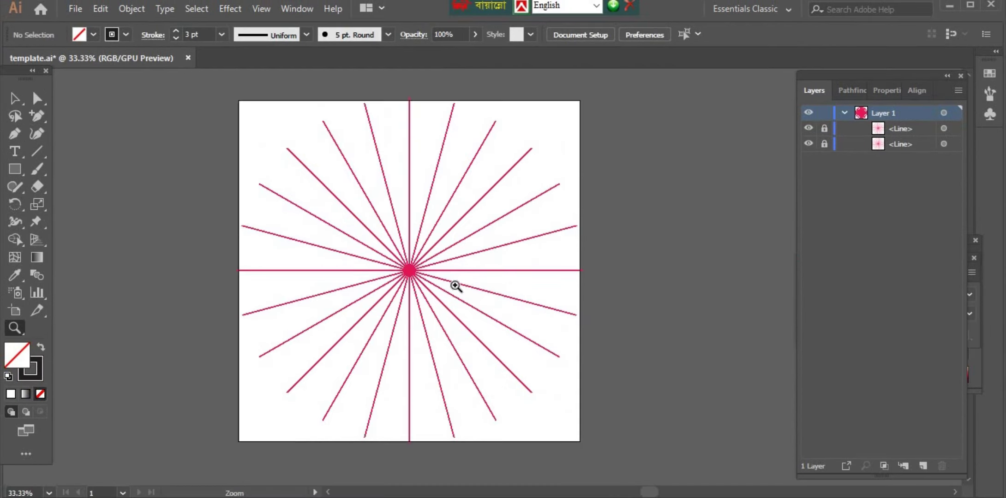
- In template.ai, draw a curved half-petal from the vertical guide down to just above the centre, ending at about Y 495 px
{"action": "left_click", "coordinate": [456, 285]}
{"action": "left_click", "coordinate": [461, 259]}
{"action": "left_click_drag", "start_coordinate": [452, 253], "coordinate": [448, 264]}
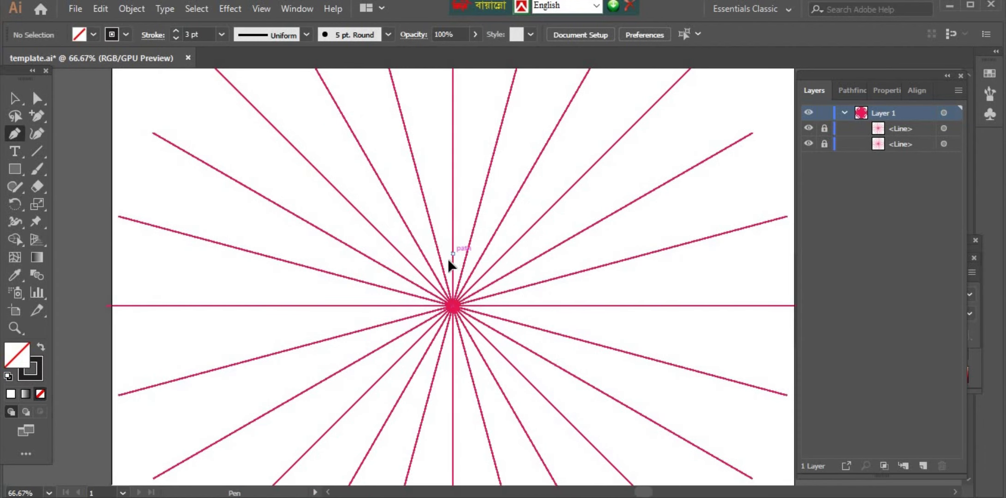
{"action": "left_click", "coordinate": [454, 304]}
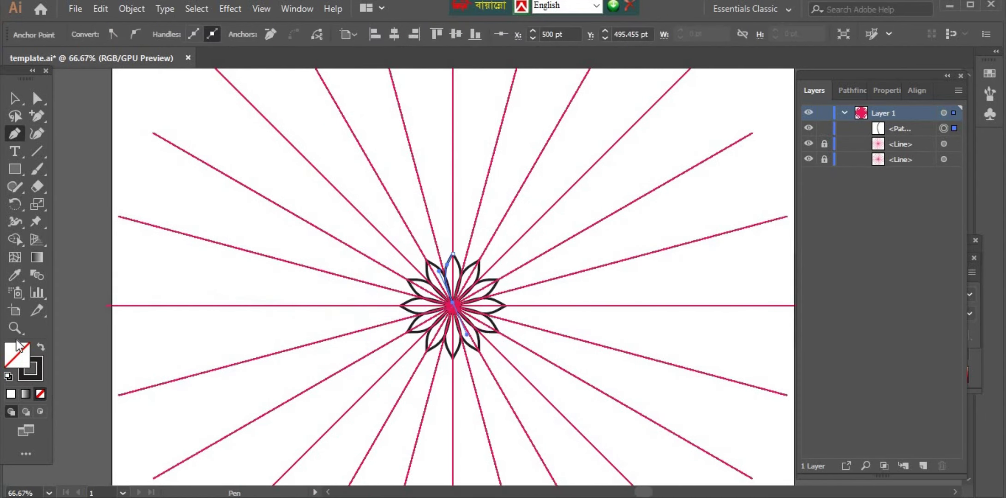
- Reshape the half-petal by adjusting its direction handles so the petal gets a pointed, flared tip, and deselect it
{"action": "key", "text": "z"}
{"action": "left_click", "coordinate": [441, 298]}
{"action": "left_click", "coordinate": [441, 297]}
{"action": "key", "text": "a"}
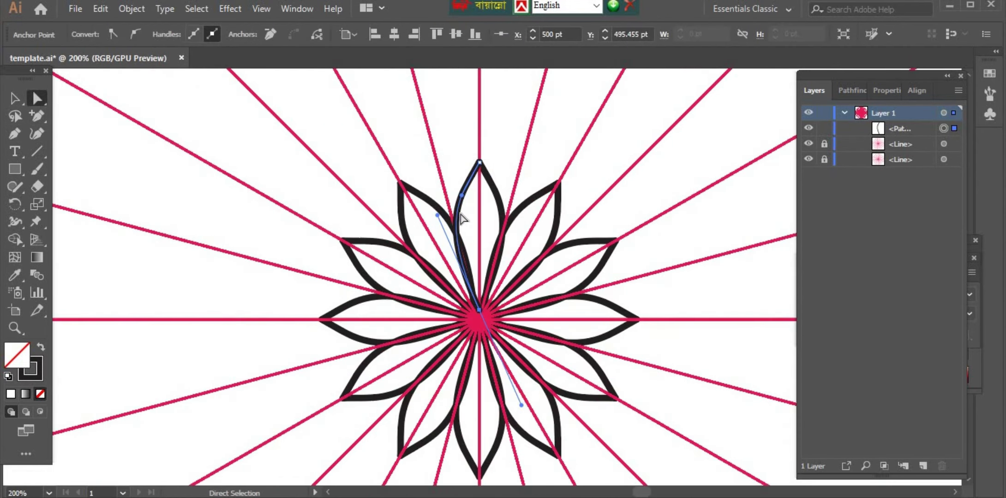
{"action": "left_click_drag", "start_coordinate": [467, 198], "coordinate": [428, 185]}
{"action": "left_click", "coordinate": [491, 311]}
{"action": "left_click", "coordinate": [479, 310]}
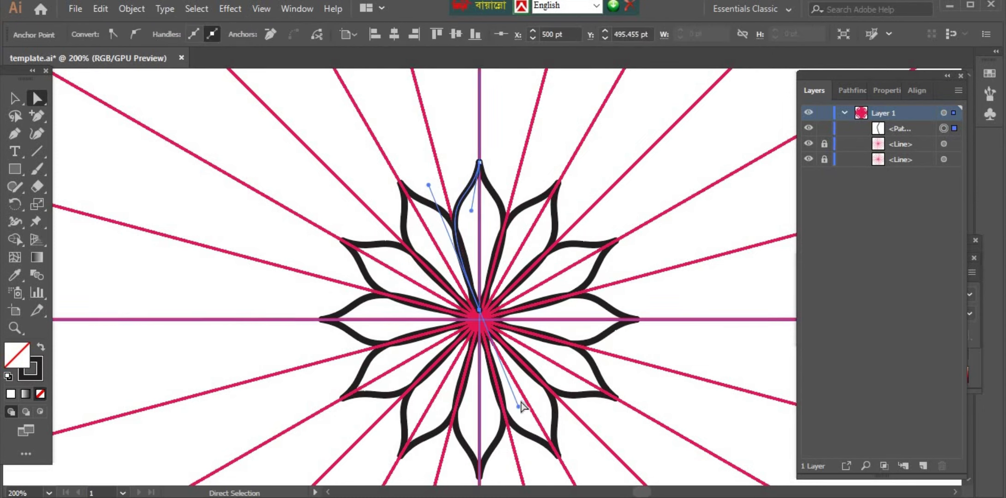
{"action": "left_click_drag", "start_coordinate": [518, 407], "coordinate": [511, 407]}
{"action": "left_click_drag", "start_coordinate": [808, 144], "coordinate": [809, 159]}
{"action": "left_click", "coordinate": [678, 224]}
- Draw a curved second-row half-petal with the Pen tool from the first guide left of vertical to the inner petal's tip
{"action": "scroll", "coordinate": [497, 192], "scroll_direction": "up", "scroll_amount": 2}
{"action": "scroll", "coordinate": [552, 225], "scroll_direction": "up", "scroll_amount": 3}
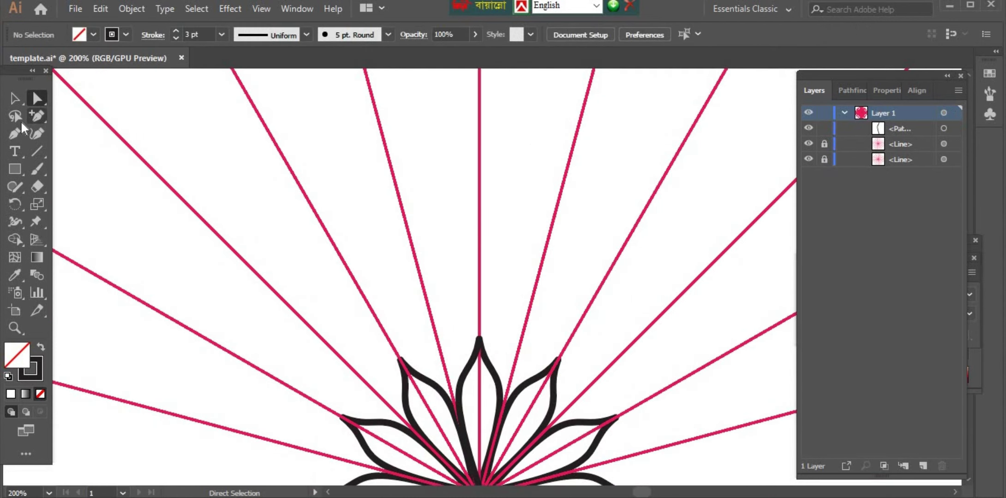
{"action": "key", "text": "p"}
{"action": "left_click", "coordinate": [413, 254]}
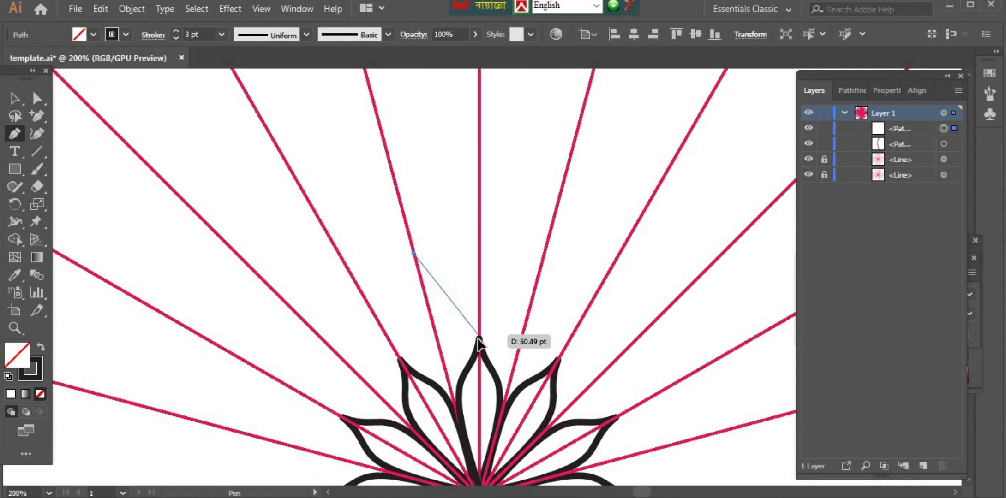
{"action": "left_click_drag", "start_coordinate": [479, 334], "coordinate": [468, 389]}
- Nudge the second-row half-petal's lower anchor into place on the vertical guide at the inner petal's tip, and deselect it
{"action": "key", "text": "Down"}
{"action": "key", "text": "Down"}
{"action": "key", "text": "Right"}
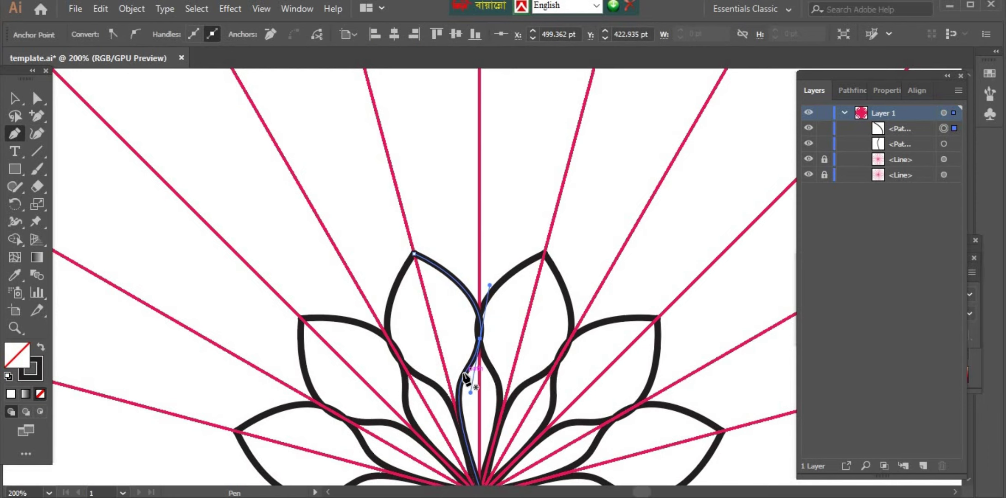
{"action": "key", "text": "Down"}
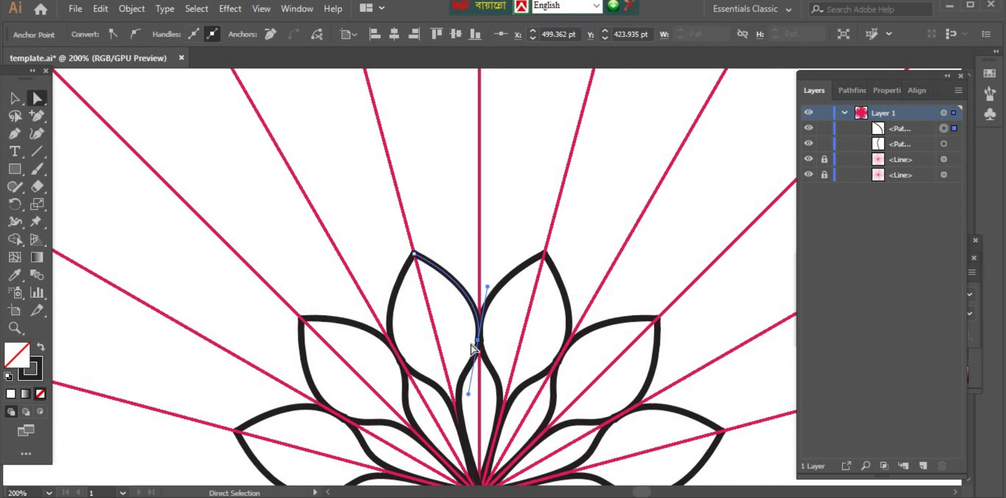
{"action": "left_click_drag", "start_coordinate": [477, 340], "coordinate": [479, 341]}
{"action": "left_click", "coordinate": [453, 320]}
- Draw two straight vein lines inside the second-row petal, one along its guide and one beside it, converging at the base
{"action": "scroll", "coordinate": [453, 320], "scroll_direction": "down", "scroll_amount": 1}
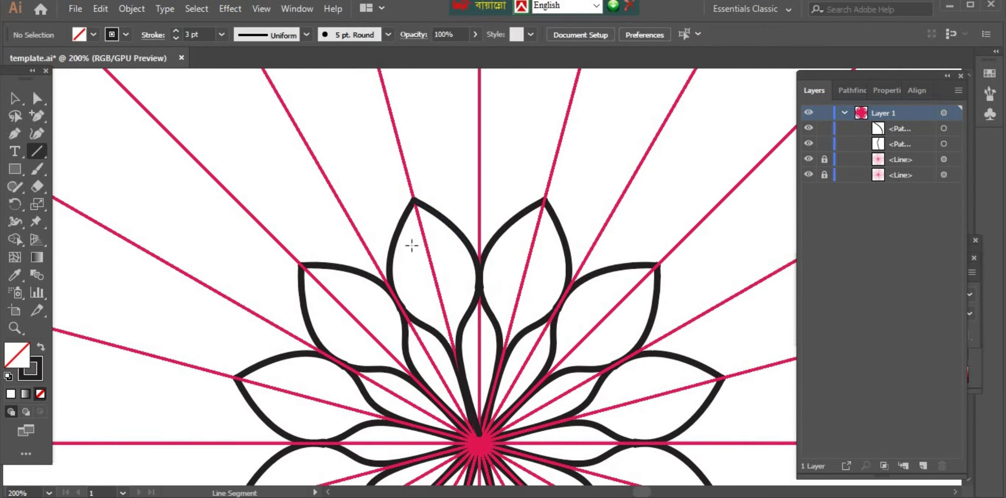
{"action": "left_click", "coordinate": [425, 244]}
{"action": "left_click", "coordinate": [535, 313]}
{"action": "left_click_drag", "start_coordinate": [442, 308], "coordinate": [455, 360]}
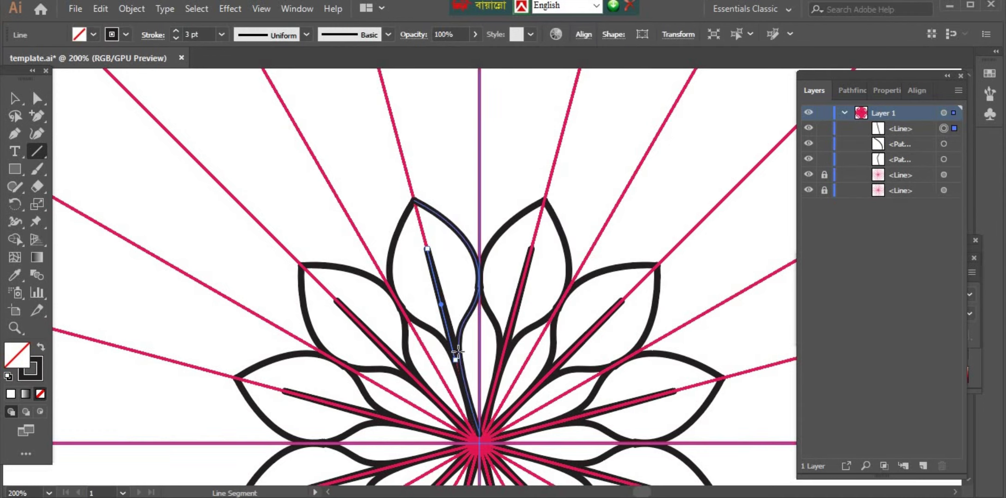
{"action": "left_click_drag", "start_coordinate": [452, 261], "coordinate": [460, 355]}
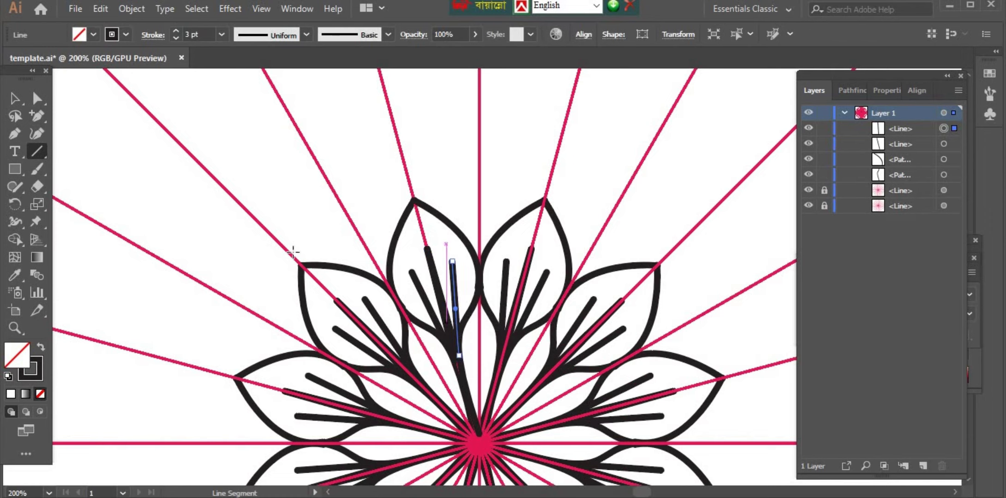
- Hide the two guide lines for a preview and adjust the lower end of the petal's central vein line
{"action": "left_click_drag", "start_coordinate": [807, 192], "coordinate": [812, 216]}
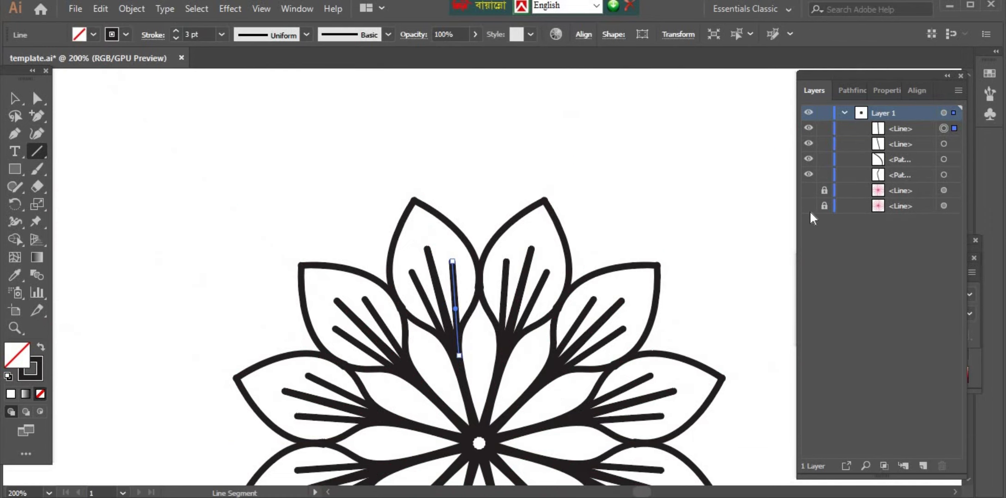
{"action": "left_click", "coordinate": [37, 98]}
{"action": "left_click_drag", "start_coordinate": [460, 358], "coordinate": [455, 352]}
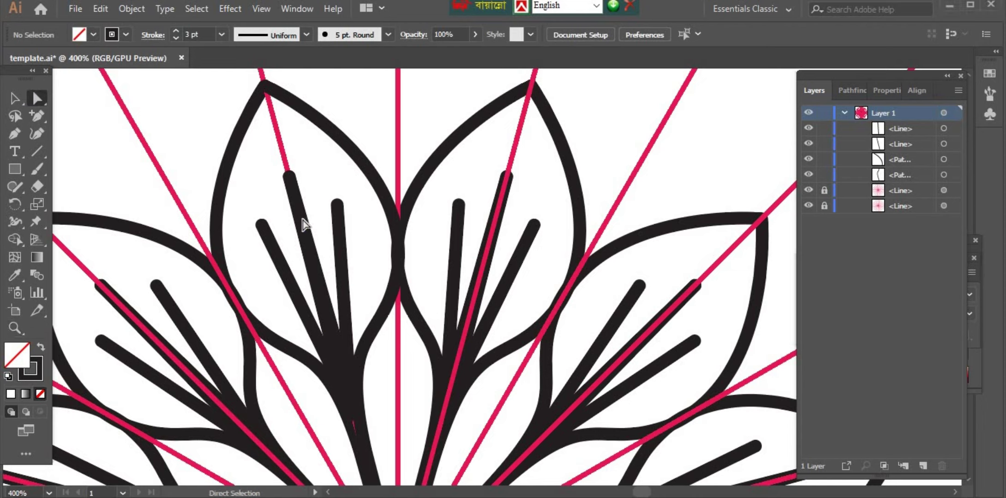
- Apply a tapered width profile to both vein lines so that they narrow towards the petal's base
{"action": "left_click", "coordinate": [303, 225]}
{"action": "left_click", "coordinate": [338, 219], "text": "shift"}
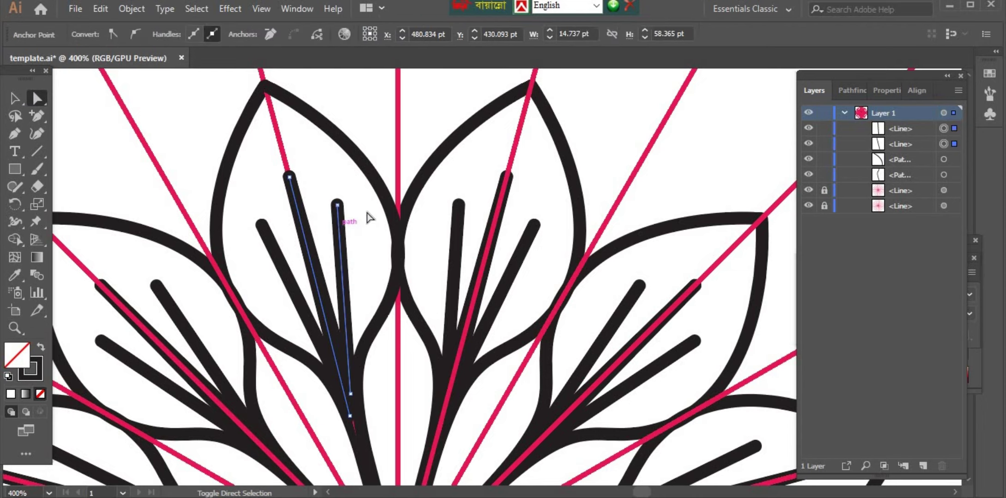
{"action": "left_click", "coordinate": [14, 98]}
{"action": "left_click", "coordinate": [335, 241], "text": "shift"}
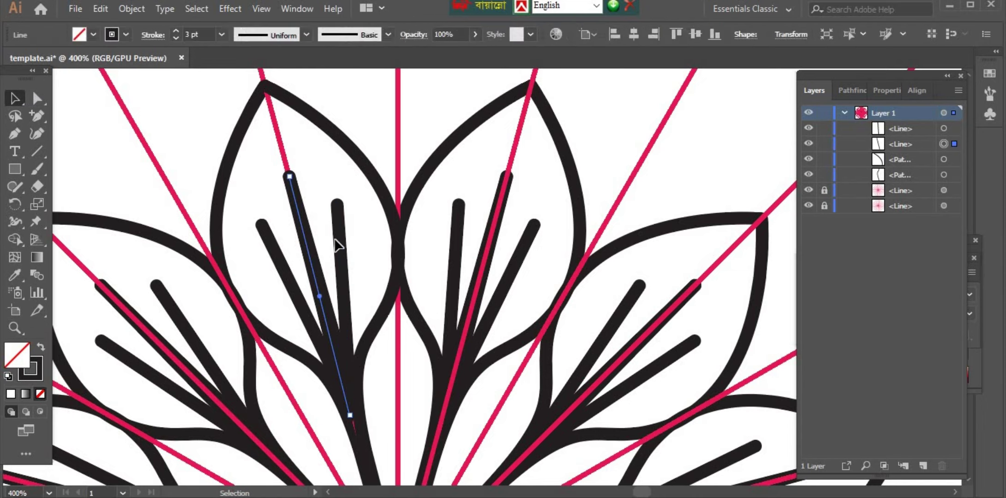
{"action": "left_click", "coordinate": [340, 256]}
{"action": "left_click_drag", "start_coordinate": [376, 222], "coordinate": [272, 177]}
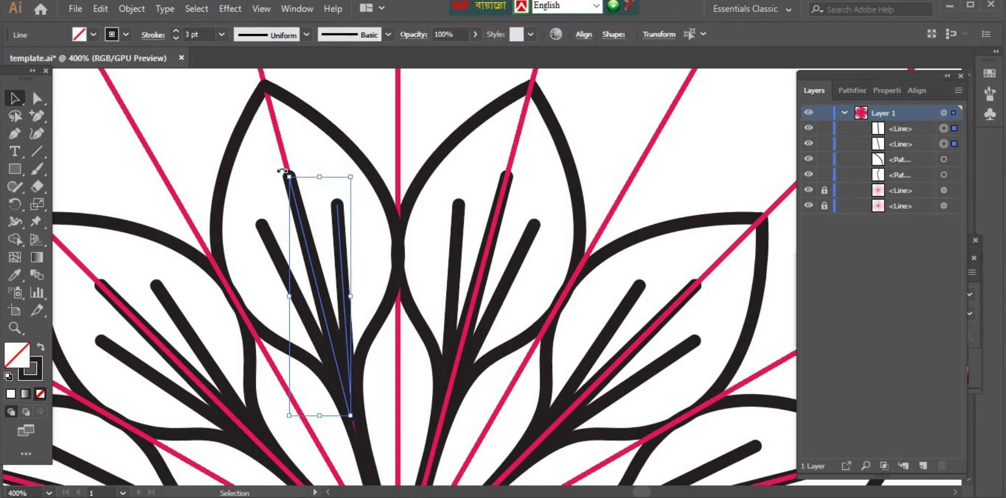
{"action": "left_click", "coordinate": [275, 36]}
{"action": "left_click", "coordinate": [248, 167]}
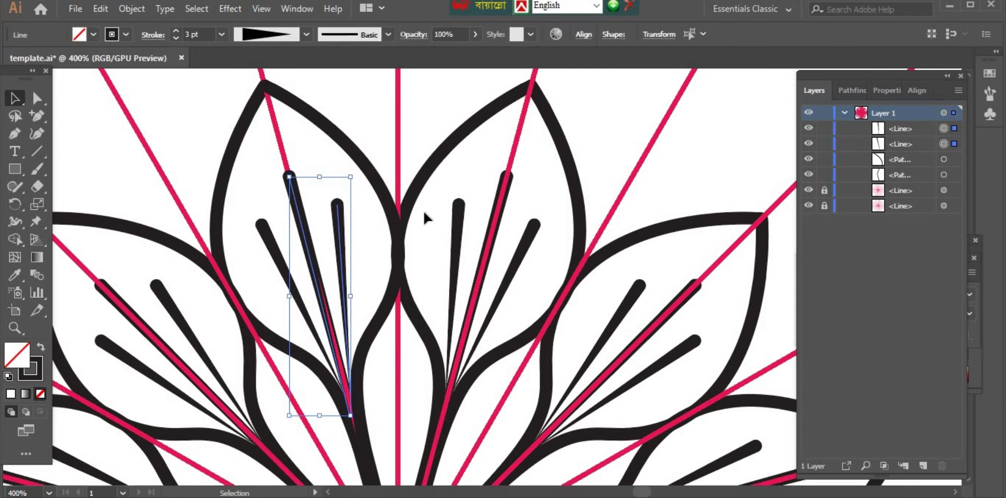
- Hide the guide lines to preview the whole flower with the tapered veins, and show them again
{"action": "scroll", "coordinate": [424, 212], "scroll_direction": "down", "scroll_amount": 2}
{"action": "left_click_drag", "start_coordinate": [809, 206], "coordinate": [805, 189]}
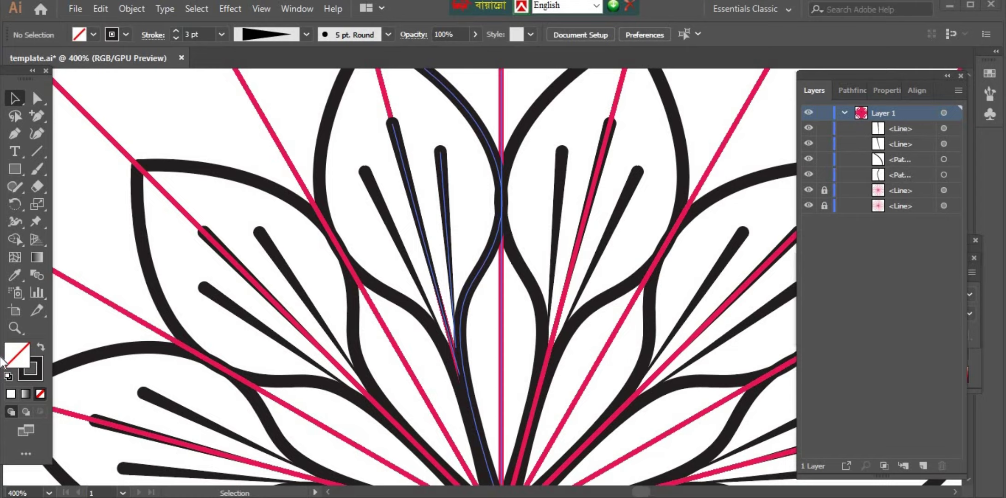
{"action": "key", "text": "z"}
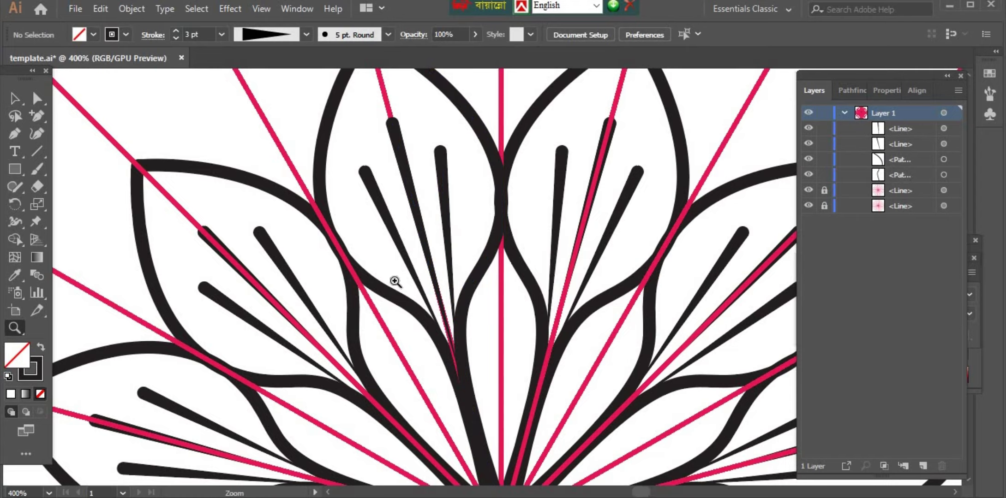
{"action": "key", "text": "ctrl+0"}
{"action": "mouse_move", "coordinate": [808, 190]}
{"action": "left_mouse_down"}
{"action": "mouse_move", "coordinate": [809, 211]}
{"action": "mouse_move", "coordinate": [809, 190]}
{"action": "left_mouse_up"}
- Bend the second-row petal's side vein outward into a gentle curve with the Anchor Point tool
{"action": "left_click", "coordinate": [443, 254]}
{"action": "left_click", "coordinate": [468, 249]}
{"action": "left_click", "coordinate": [471, 252]}
{"action": "left_click", "coordinate": [472, 257]}
{"action": "left_click", "coordinate": [474, 261]}
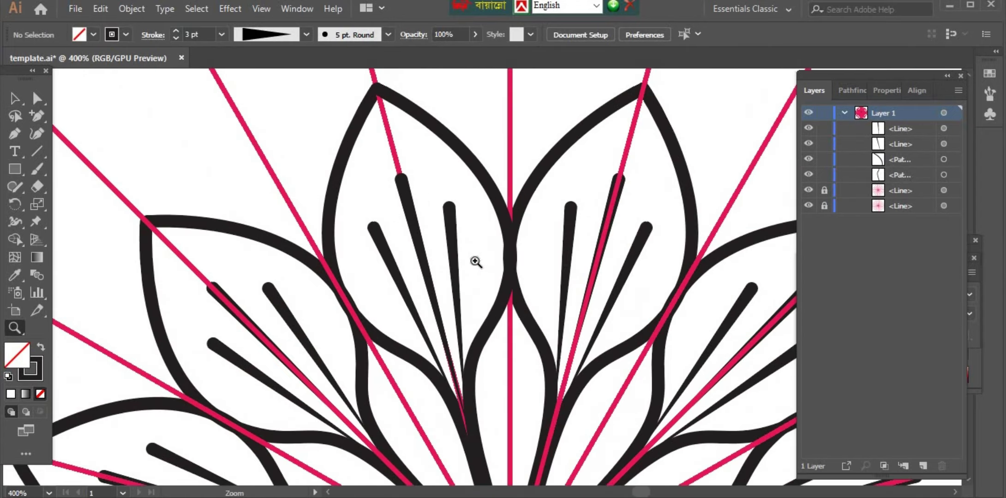
{"action": "left_click", "coordinate": [475, 262]}
{"action": "left_click_drag", "start_coordinate": [33, 118], "coordinate": [93, 151]}
{"action": "left_click_drag", "start_coordinate": [461, 299], "coordinate": [467, 297]}
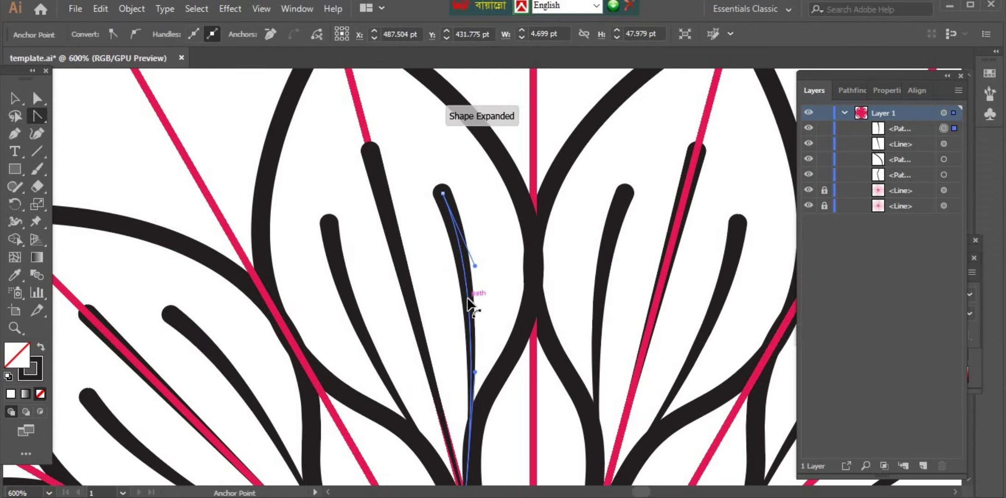
- Examine the complete flower pattern with the curved veins while the guide lines are hidden
{"action": "key", "text": "z"}
{"action": "left_click", "coordinate": [529, 310], "text": "alt"}
{"action": "left_click", "coordinate": [521, 304], "text": "alt"}
{"action": "left_click", "coordinate": [512, 295], "text": "alt"}
{"action": "left_click", "coordinate": [507, 272], "text": "alt"}
{"action": "left_click", "coordinate": [505, 241], "text": "alt"}
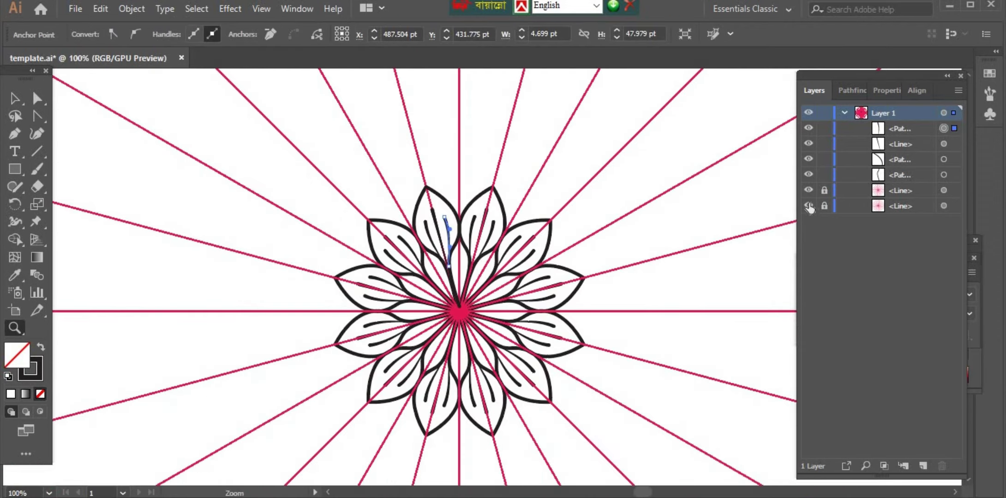
{"action": "left_click_drag", "start_coordinate": [808, 205], "coordinate": [808, 190]}
{"action": "left_click", "coordinate": [14, 105]}
{"action": "left_click", "coordinate": [517, 277]}
{"action": "scroll", "coordinate": [517, 276], "scroll_direction": "up", "scroll_amount": 2}
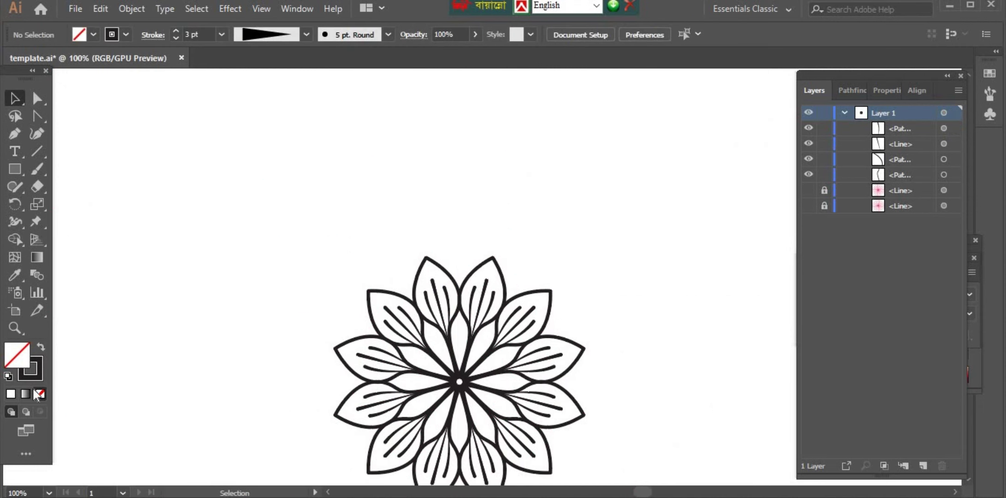
- Try to draw a curved outer half-petal from the vertical guide to about X 475, Y 383 pt on the second-row petal
{"action": "scroll", "coordinate": [763, 225], "scroll_direction": "up", "scroll_amount": 1}
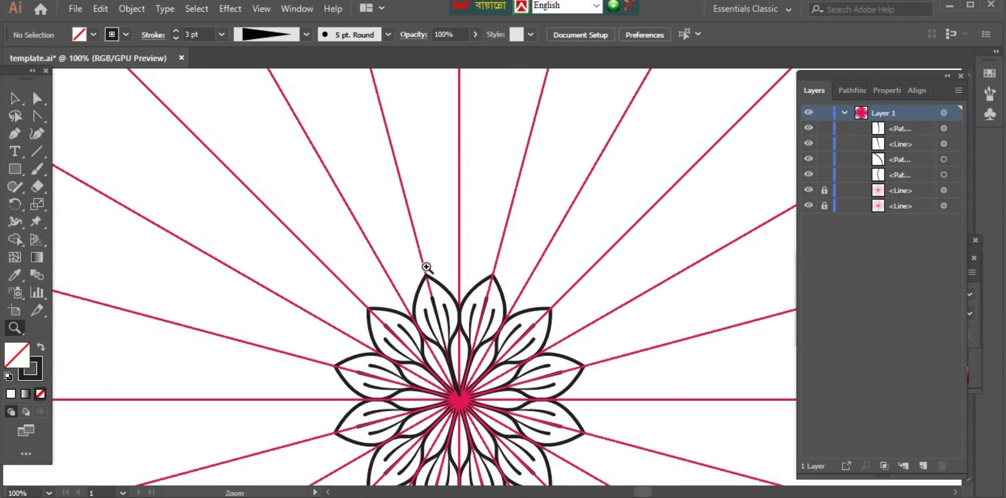
{"action": "left_click", "coordinate": [493, 256]}
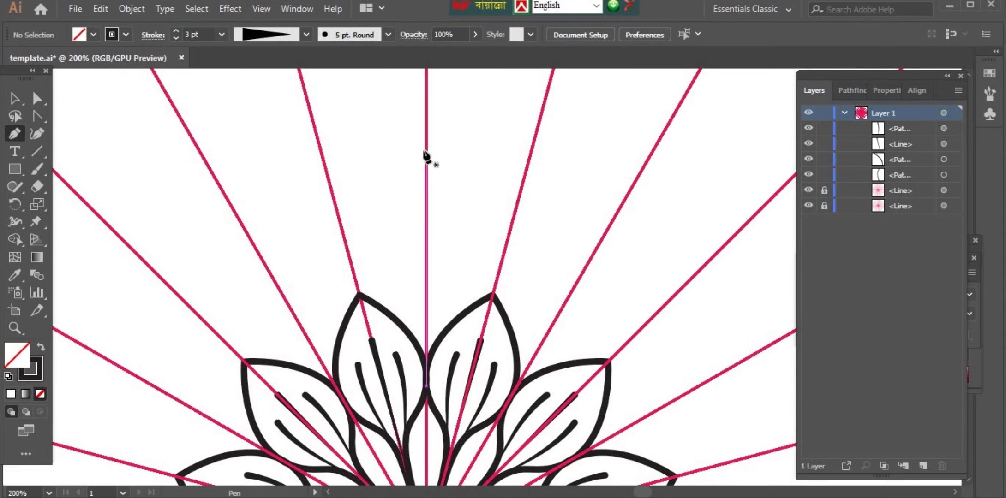
{"action": "left_click_drag", "start_coordinate": [425, 152], "coordinate": [400, 203]}
{"action": "left_click_drag", "start_coordinate": [373, 303], "coordinate": [402, 373]}
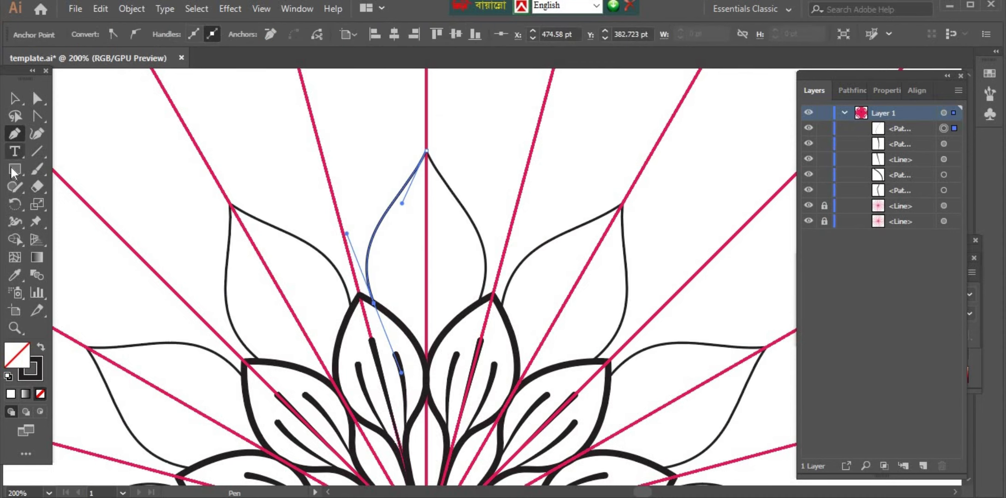
{"action": "left_click", "coordinate": [415, 330]}
{"action": "key", "text": "v"}
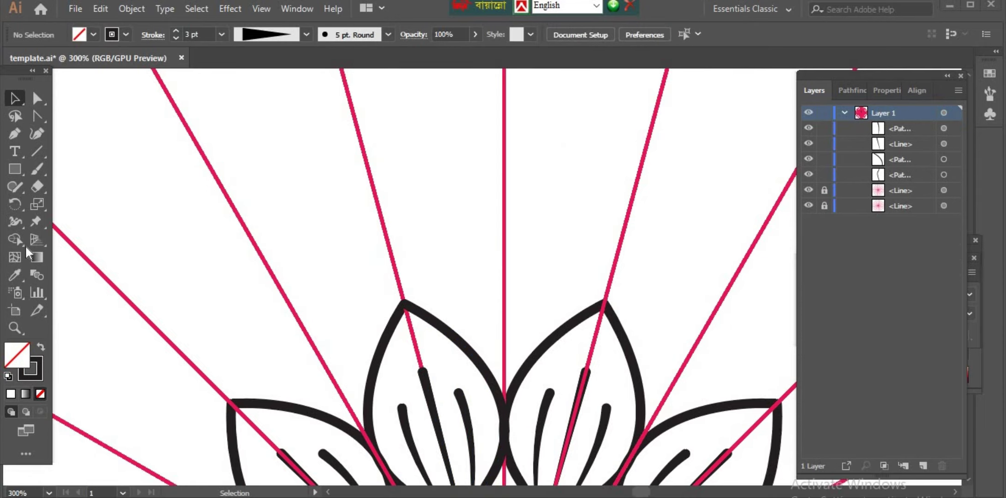
- Draw a curved outer half-petal from the vertical guide to about X 475, Y 383 pt and adjust its direction handles for a slimmer tip
{"action": "left_click", "coordinate": [29, 137]}
{"action": "scroll", "coordinate": [510, 130], "scroll_direction": "up", "scroll_amount": 3}
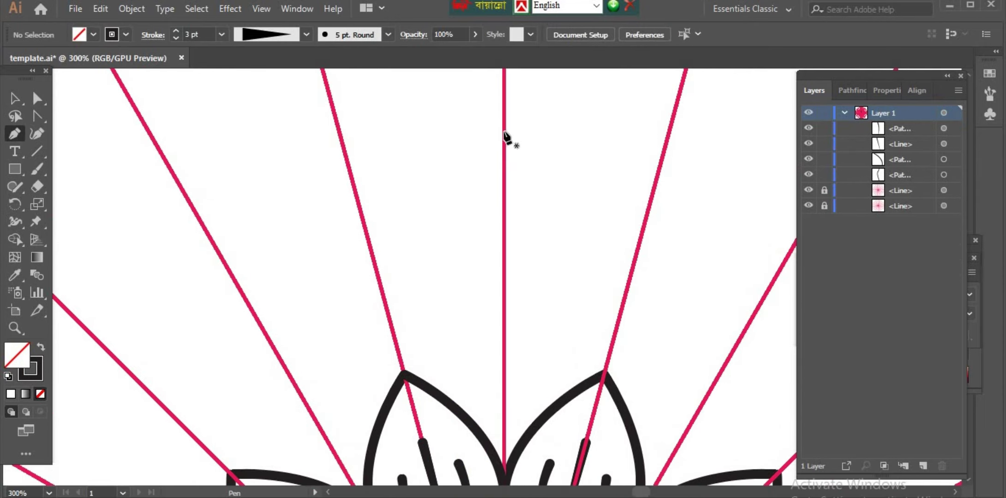
{"action": "left_click_drag", "start_coordinate": [504, 130], "coordinate": [530, 77]}
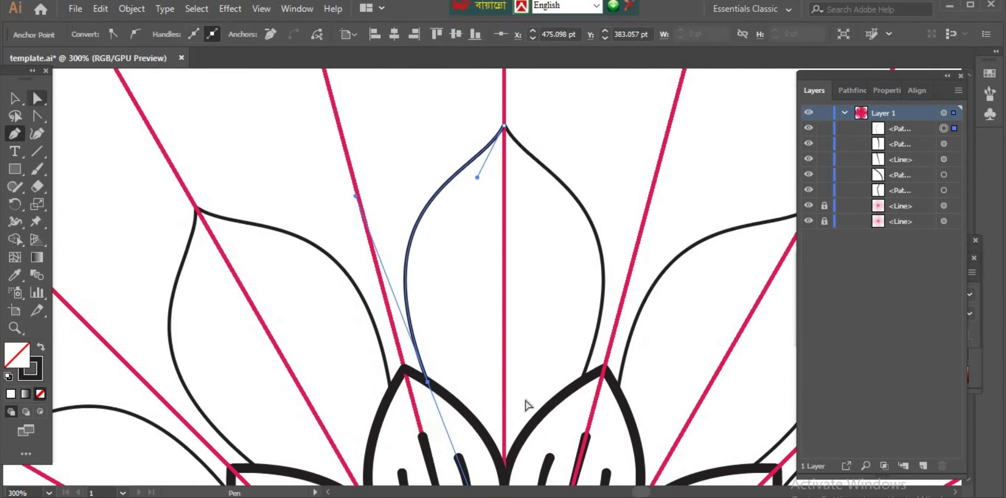
{"action": "left_click_drag", "start_coordinate": [356, 196], "coordinate": [360, 222]}
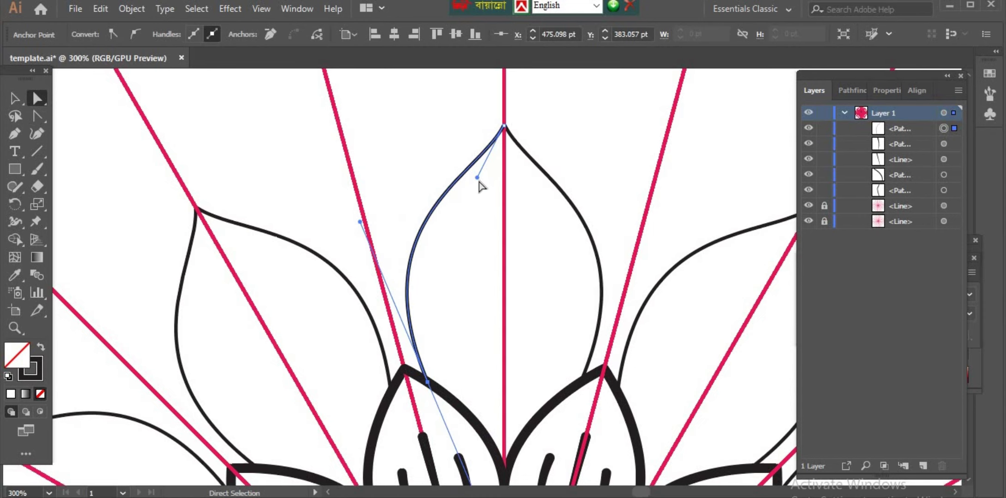
{"action": "left_click_drag", "start_coordinate": [477, 178], "coordinate": [466, 209]}
- Copy the inner petals' uniform 3 pt stroke onto the outer half-petal with the Eyedropper, and deselect it
{"action": "scroll", "coordinate": [465, 273], "scroll_direction": "down", "scroll_amount": 3}
{"action": "left_click", "coordinate": [472, 339]}
{"action": "scroll", "coordinate": [472, 339], "scroll_direction": "up", "scroll_amount": 3}
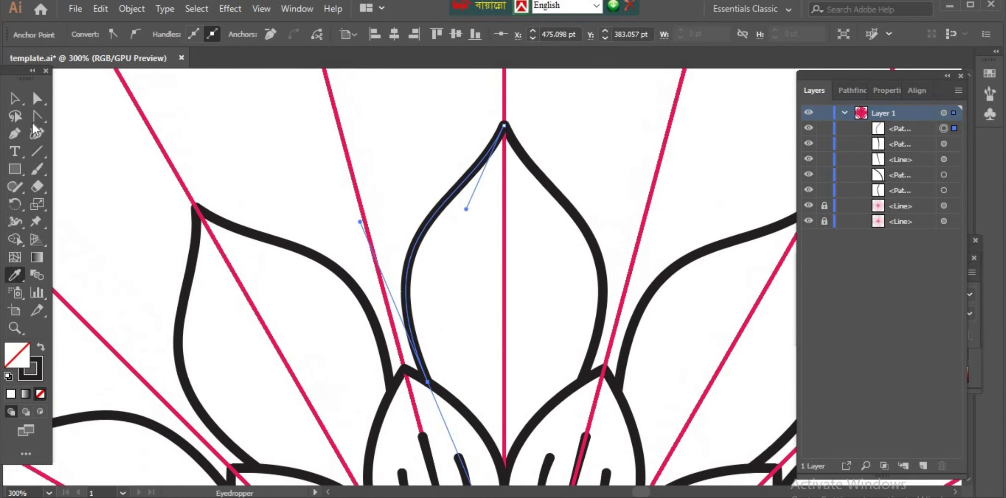
{"action": "left_click", "coordinate": [16, 99]}
{"action": "left_click", "coordinate": [88, 116]}
- Draw a straight central vein on the vertical guide inside the outer petal, down to where the second-row petals meet
{"action": "left_click", "coordinate": [16, 134]}
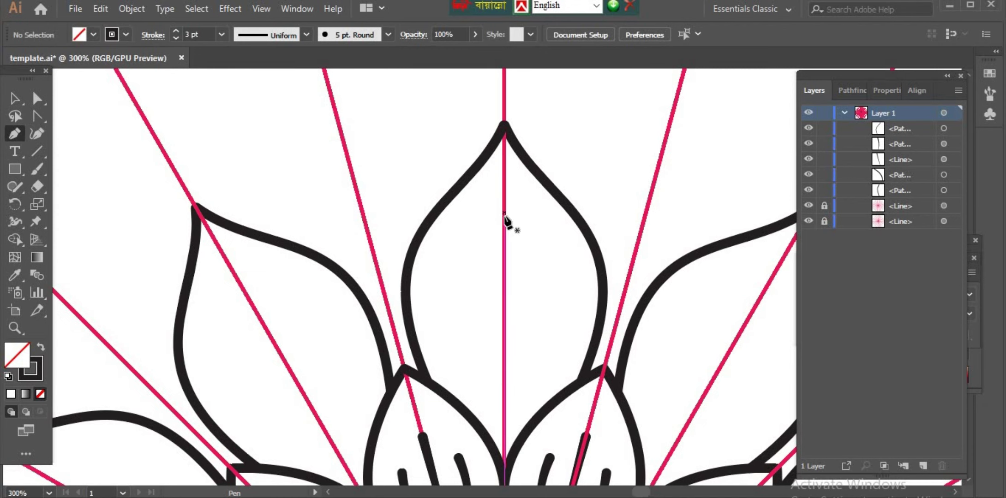
{"action": "left_click", "coordinate": [504, 224]}
{"action": "scroll", "coordinate": [509, 415], "scroll_direction": "down", "scroll_amount": 2}
{"action": "left_click", "coordinate": [504, 415]}
{"action": "key", "text": "Return"}
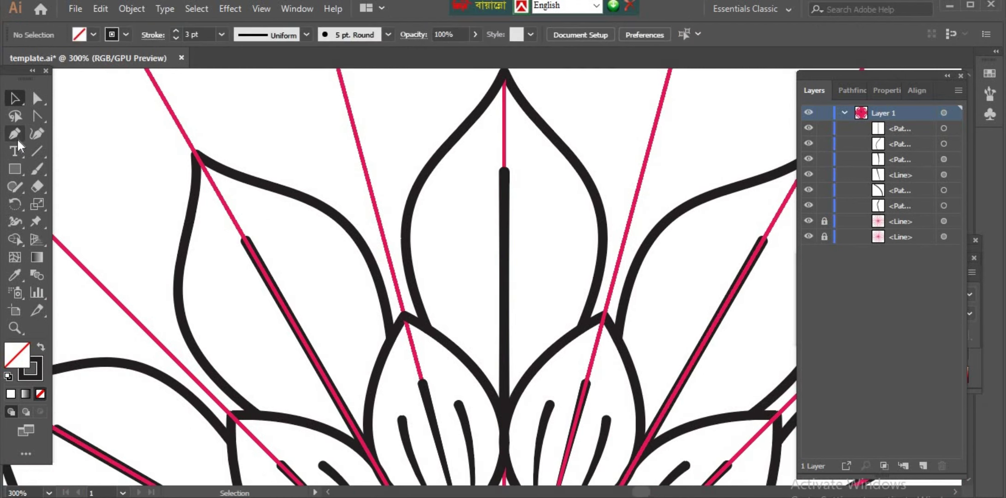
- Draw two progressively shorter straight veins in the outer petal's left half, both ending at the central vein's base
{"action": "left_click", "coordinate": [472, 214]}
{"action": "left_click", "coordinate": [504, 416]}
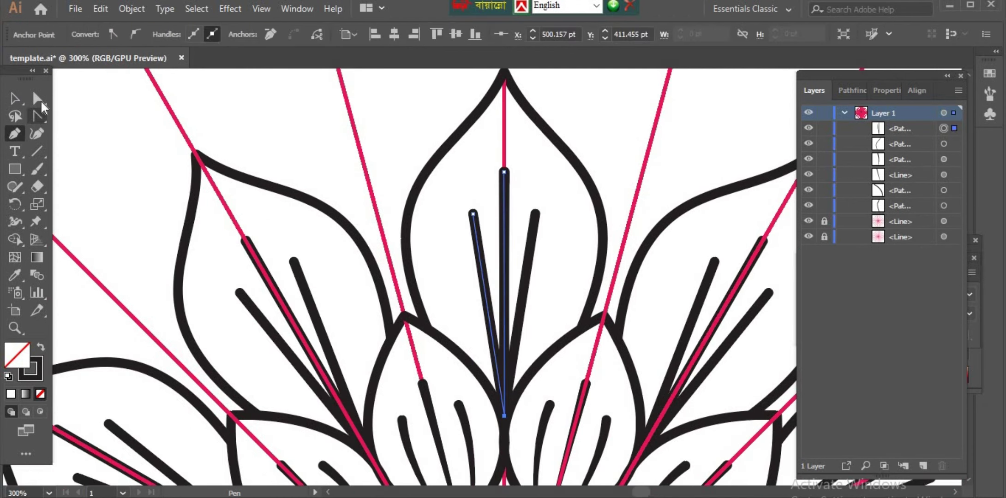
{"action": "left_click", "coordinate": [444, 277], "text": "ctrl"}
{"action": "left_click", "coordinate": [441, 261]}
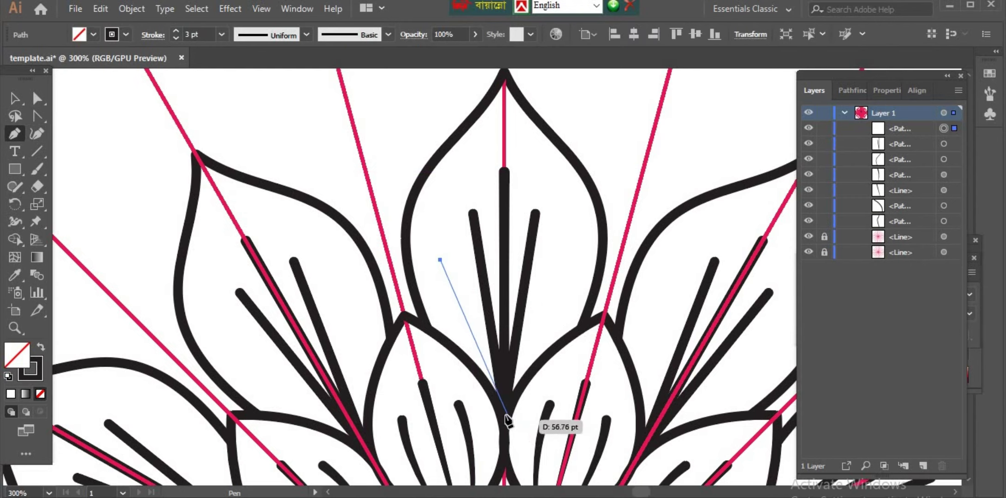
{"action": "left_click", "coordinate": [505, 416]}
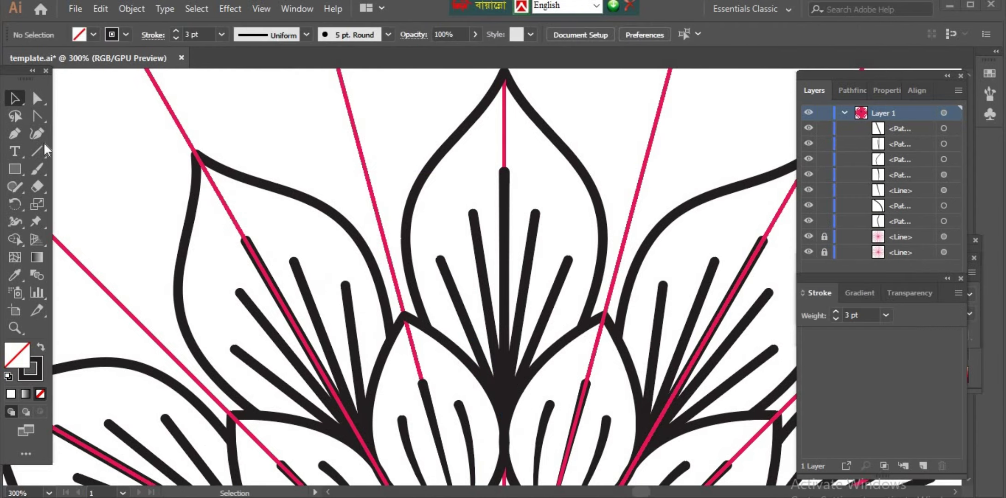
- Apply a tapered width profile to the outer petal's vein lines and show the full stroke options
{"action": "left_click_drag", "start_coordinate": [447, 199], "coordinate": [520, 286]}
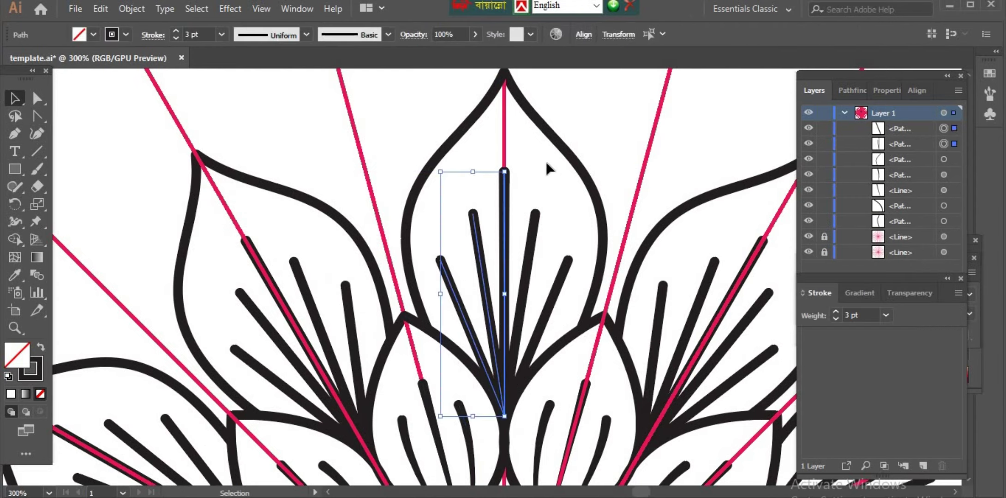
{"action": "left_click", "coordinate": [306, 34]}
{"action": "left_click", "coordinate": [267, 148]}
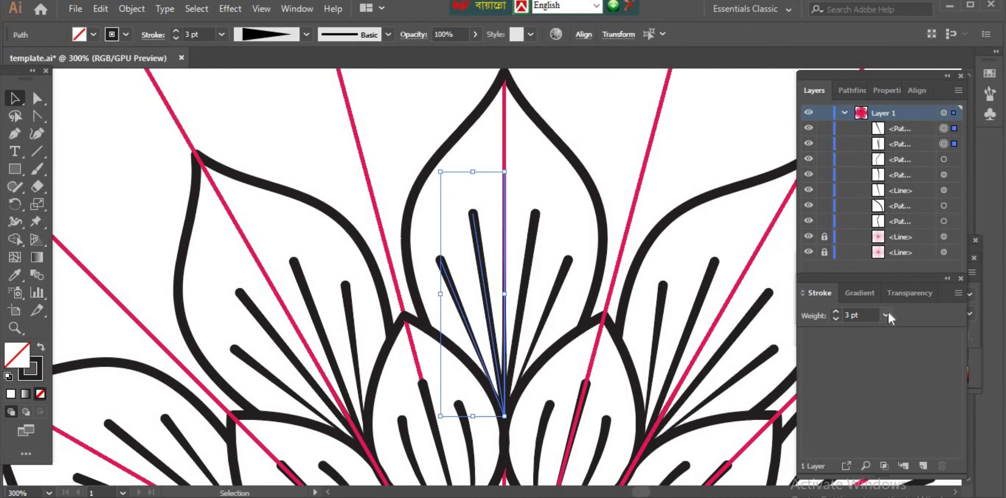
{"action": "left_click", "coordinate": [803, 294]}
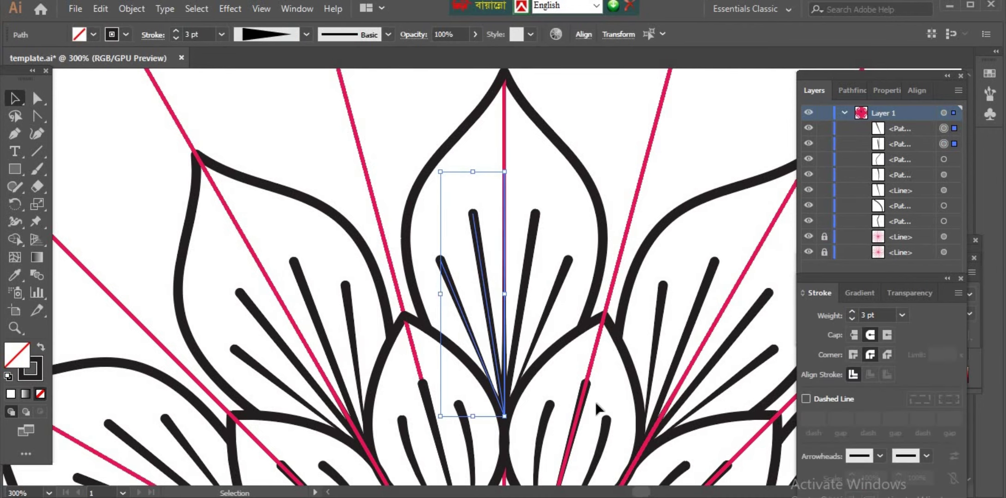
- Try to flip the outer petal veins' tapered profile along their length and to shift the central vein
{"action": "left_click_drag", "start_coordinate": [911, 279], "coordinate": [904, 150]}
{"action": "left_click", "coordinate": [928, 397]}
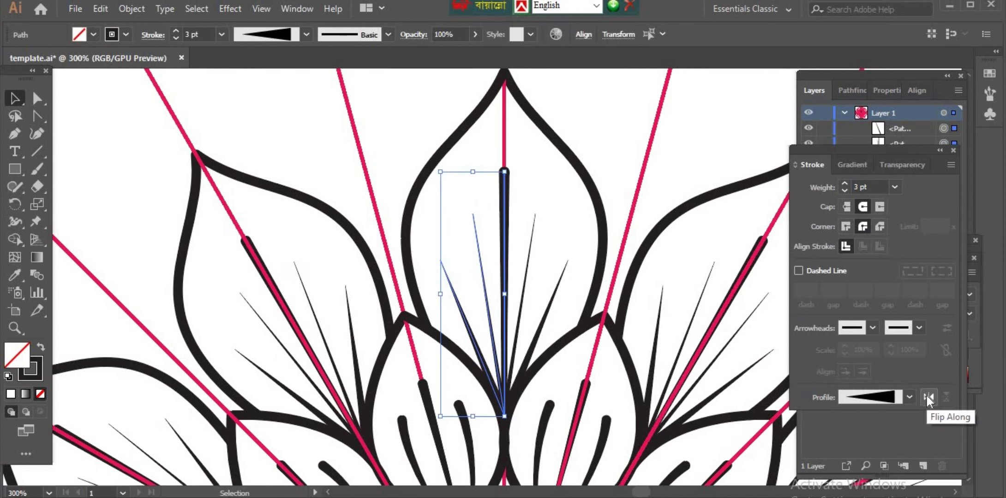
{"action": "left_click", "coordinate": [505, 175]}
{"action": "left_click_drag", "start_coordinate": [506, 170], "coordinate": [497, 354]}
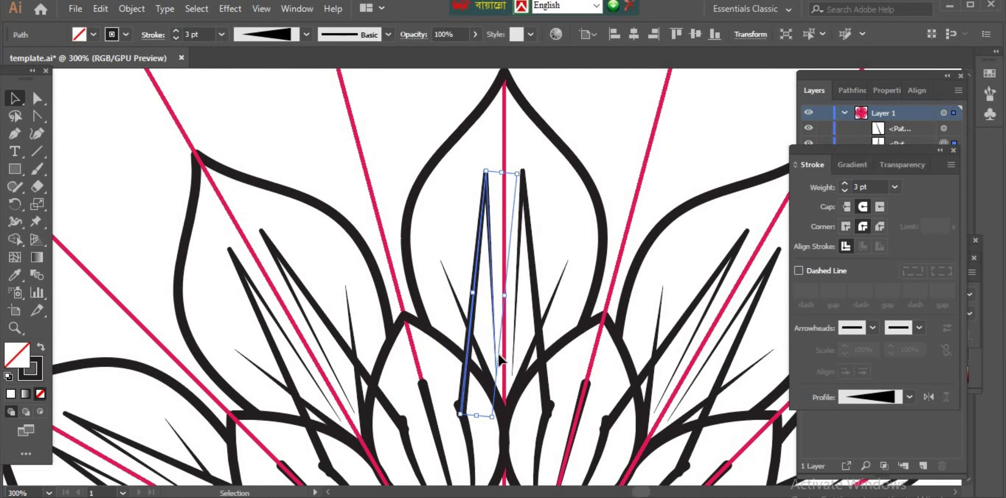
{"action": "key", "text": "ctrl+z"}
{"action": "key", "text": "ctrl+z"}
{"action": "key", "text": "ctrl+z"}
- Apply the lens-shaped width profile, pointed at both ends, to the outer petal's veins and deselect them
{"action": "left_click", "coordinate": [298, 41]}
{"action": "left_click", "coordinate": [272, 157]}
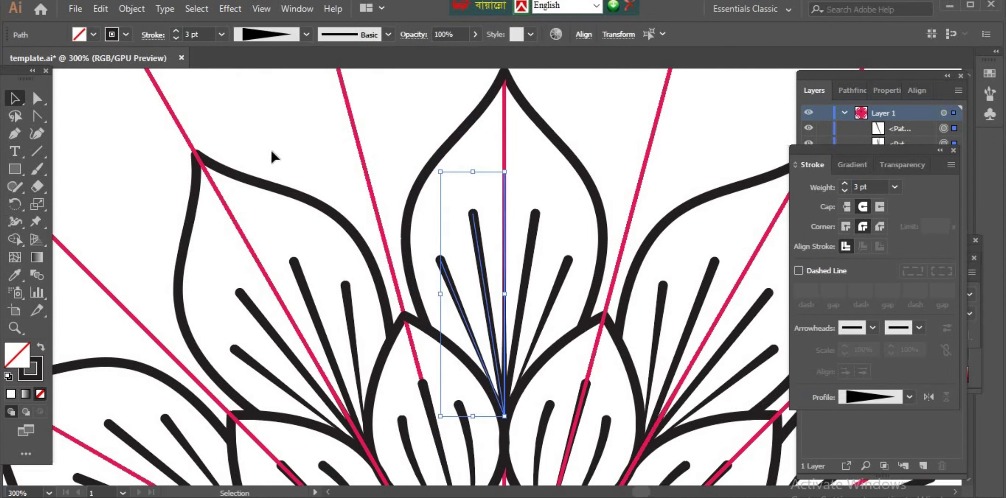
{"action": "left_click", "coordinate": [306, 36]}
{"action": "left_click", "coordinate": [265, 94]}
{"action": "left_click", "coordinate": [55, 391]}
- Move the stroke options clear of the layer list and hide both radial guide objects
{"action": "key", "text": "z"}
{"action": "left_click", "coordinate": [413, 145], "text": "alt"}
{"action": "left_click", "coordinate": [413, 144], "text": "alt"}
{"action": "left_click", "coordinate": [413, 145], "text": "alt"}
{"action": "left_click", "coordinate": [413, 145], "text": "alt"}
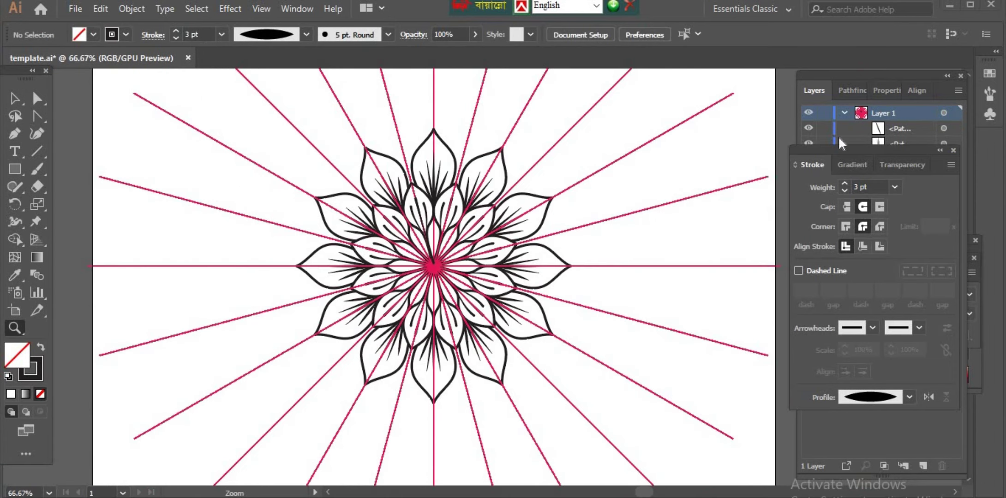
{"action": "left_click_drag", "start_coordinate": [826, 151], "coordinate": [834, 305]}
{"action": "left_click_drag", "start_coordinate": [808, 237], "coordinate": [808, 253]}
- Draw a curved half-arch from the outer petal's upper edge over the gap between two neighbouring outer petals
{"action": "left_click", "coordinate": [419, 199]}
{"action": "scroll", "coordinate": [460, 247], "scroll_direction": "up", "scroll_amount": 5}
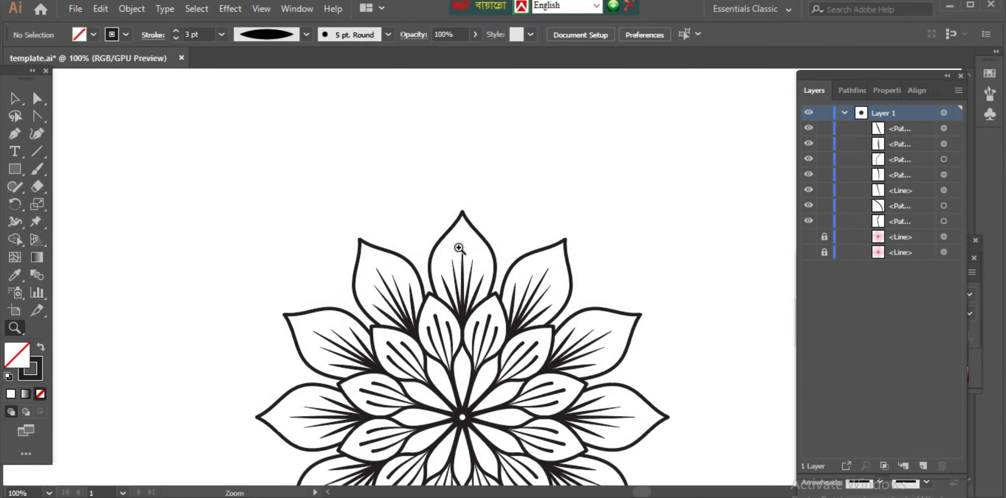
{"action": "key", "text": "p"}
{"action": "left_click", "coordinate": [444, 289]}
{"action": "left_click_drag", "start_coordinate": [404, 257], "coordinate": [372, 263]}
- Copy the petal outline's 3 pt stroke onto the new arch with the Eyedropper and deselect it
{"action": "left_click", "coordinate": [16, 277]}
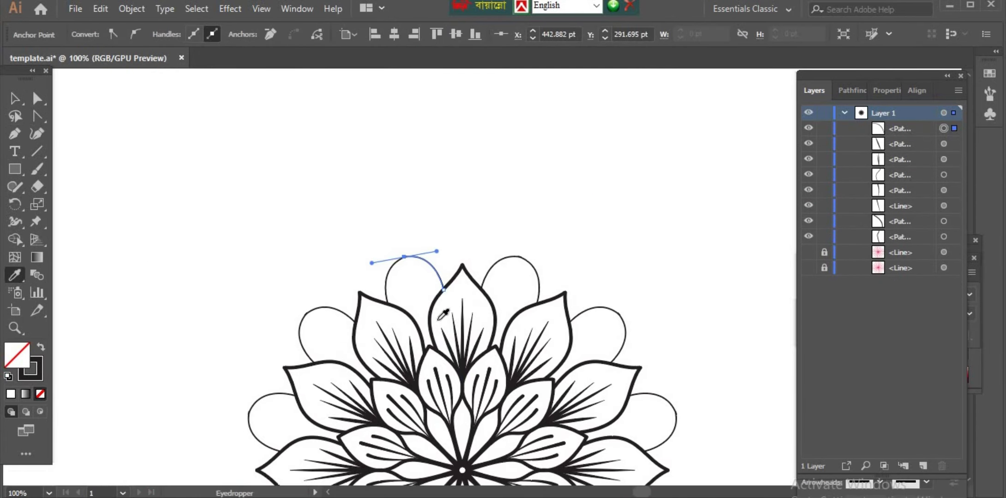
{"action": "left_click", "coordinate": [433, 304]}
{"action": "left_click", "coordinate": [14, 328]}
{"action": "left_click", "coordinate": [446, 277]}
{"action": "left_click", "coordinate": [446, 277]}
{"action": "left_click", "coordinate": [446, 277]}
{"action": "key", "text": "Right"}
{"action": "key", "text": "v"}
{"action": "left_click", "coordinate": [538, 300]}
- Show both radial guide objects again
{"action": "key", "text": "z"}
{"action": "left_click", "coordinate": [592, 339], "text": "alt"}
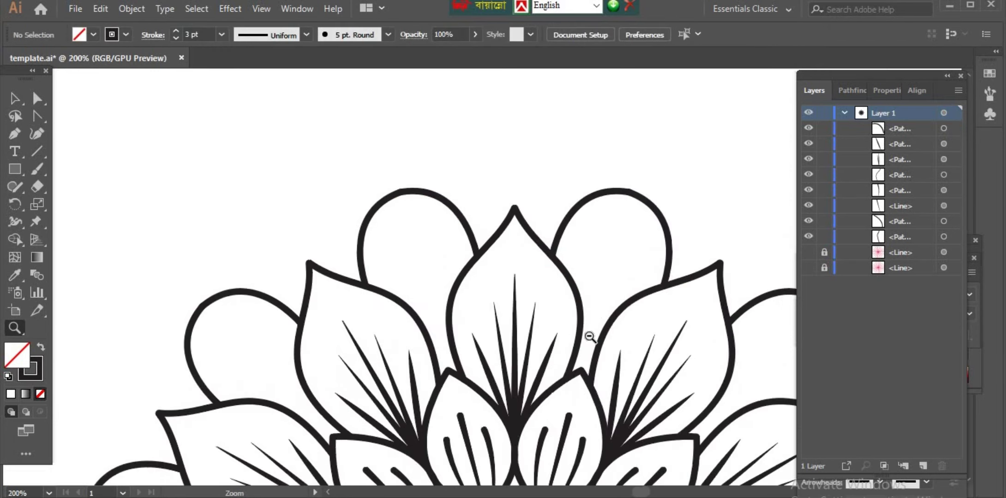
{"action": "left_click", "coordinate": [592, 323], "text": "alt"}
{"action": "scroll", "coordinate": [592, 318], "scroll_direction": "up", "scroll_amount": 1}
{"action": "left_click_drag", "start_coordinate": [808, 267], "coordinate": [807, 253]}
{"action": "scroll", "coordinate": [474, 242], "scroll_direction": "up", "scroll_amount": 4}
{"action": "scroll", "coordinate": [388, 143], "scroll_direction": "down", "scroll_amount": 5}
- Draw a second, larger half-arch around the first one between the outer petals, and deselect it
{"action": "key", "text": "p"}
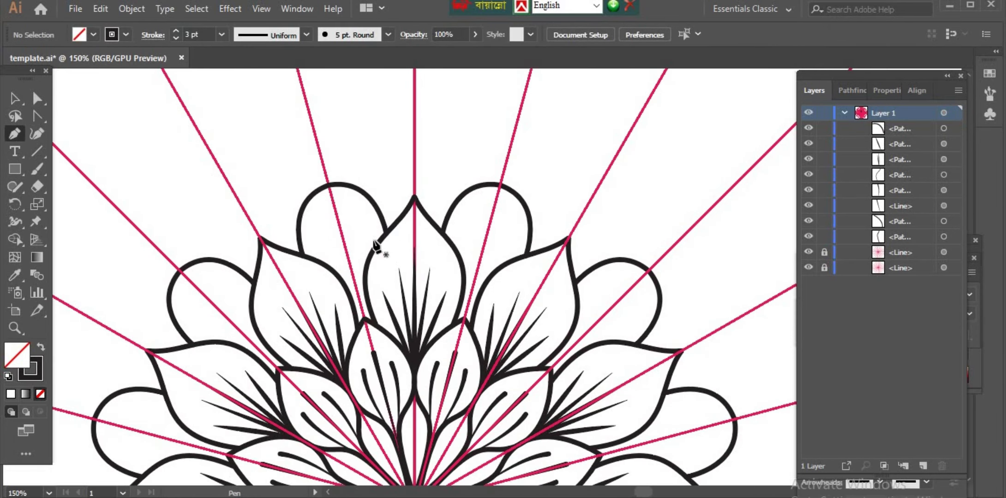
{"action": "left_click_drag", "start_coordinate": [322, 162], "coordinate": [254, 179]}
{"action": "left_click", "coordinate": [16, 99]}
{"action": "left_click", "coordinate": [340, 112]}
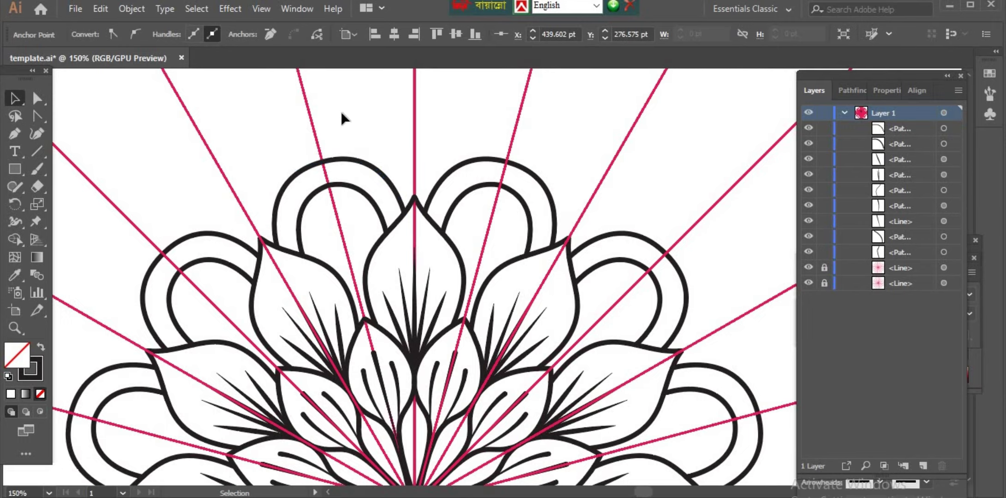
- Draw a large pointed half-petal from the vertical guide down to the top of the larger arch, and deselect it
{"action": "scroll", "coordinate": [310, 156], "scroll_direction": "up", "scroll_amount": 4}
{"action": "key", "text": "p"}
{"action": "left_click_drag", "start_coordinate": [414, 97], "coordinate": [341, 165]}
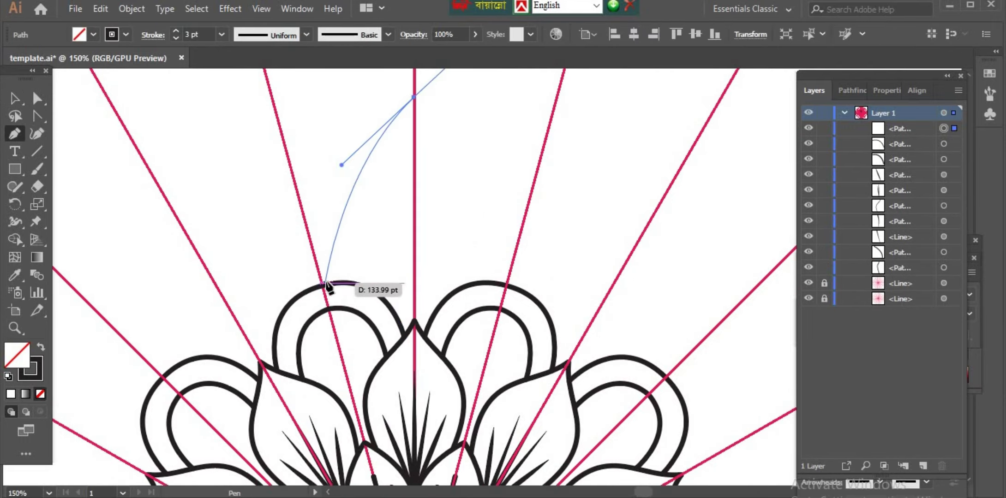
{"action": "left_click_drag", "start_coordinate": [327, 282], "coordinate": [360, 354]}
{"action": "key", "text": "a"}
{"action": "left_click", "coordinate": [378, 249]}
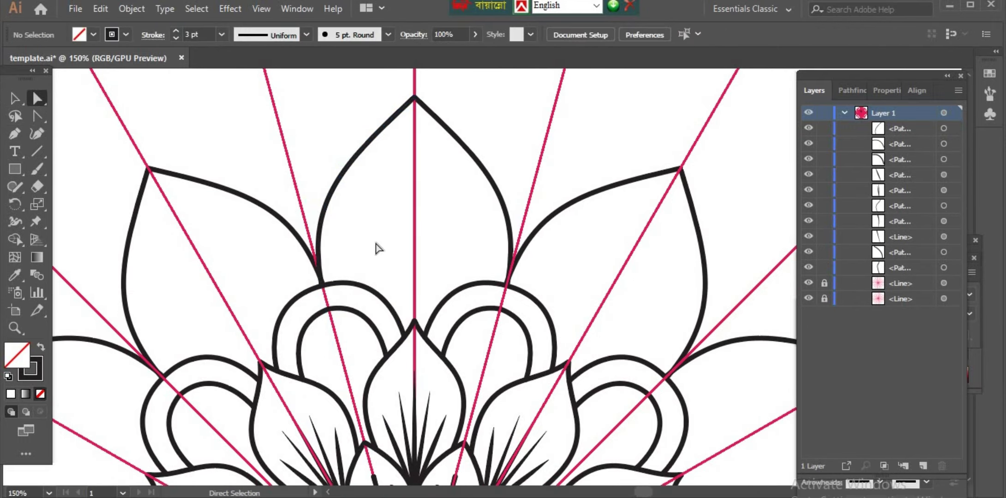
- Draw a rounded half-arch from the large pointed petal's upper edge over the gap to its neighbour
{"action": "scroll", "coordinate": [240, 252], "scroll_direction": "up", "scroll_amount": 3}
{"action": "key", "text": "z"}
{"action": "left_click", "coordinate": [411, 343], "text": "alt"}
{"action": "left_click", "coordinate": [410, 343], "text": "alt"}
{"action": "left_click", "coordinate": [462, 314], "text": "alt"}
{"action": "left_click", "coordinate": [476, 267]}
{"action": "left_click", "coordinate": [476, 265]}
{"action": "key", "text": "p"}
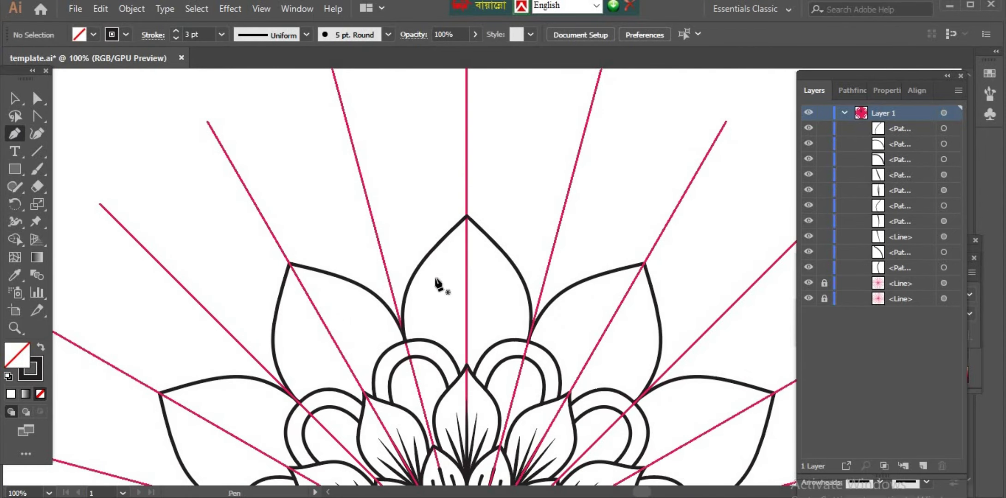
{"action": "left_click", "coordinate": [433, 247]}
{"action": "left_click_drag", "start_coordinate": [331, 272], "coordinate": [241, 198]}
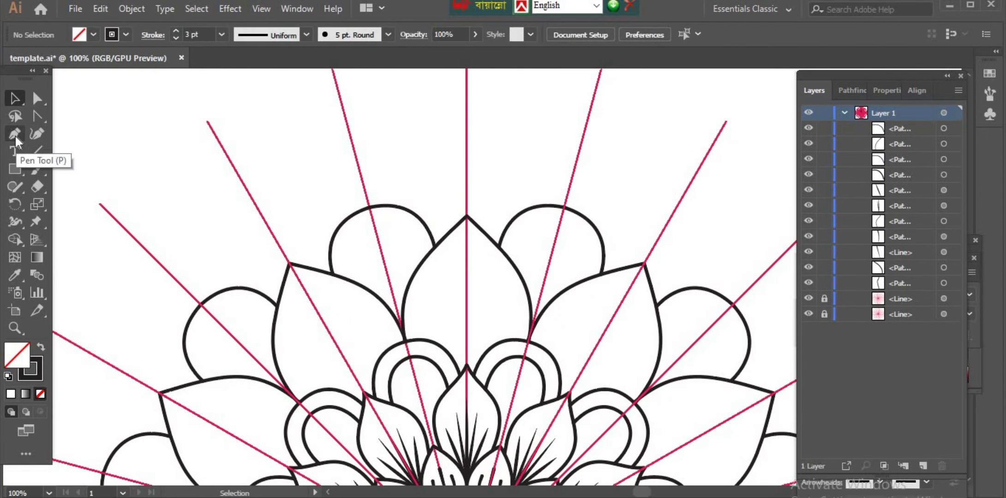
- Draw a second, slightly smaller half-arch inside the new arch between the large pointed petals
{"action": "left_click", "coordinate": [15, 134]}
{"action": "left_click", "coordinate": [428, 253]}
{"action": "key", "text": "v"}
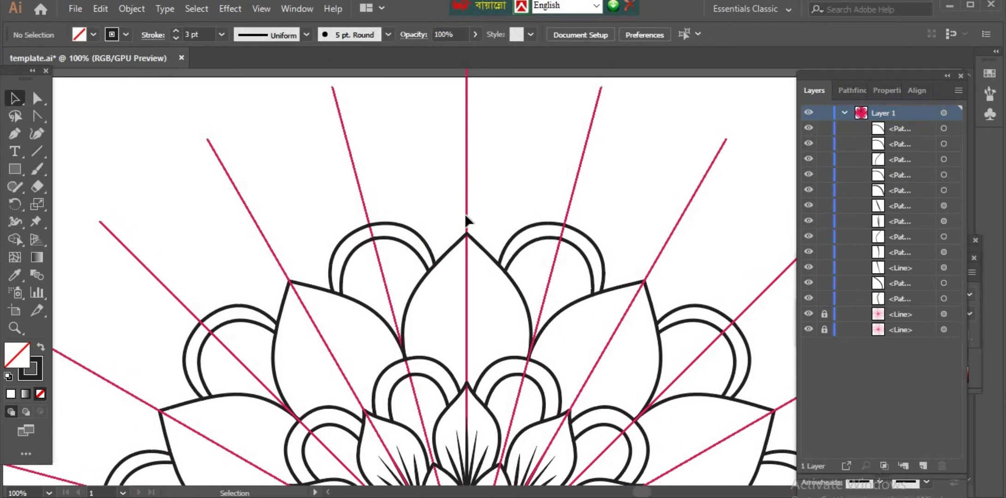
- Extend the large petal's curve from its tip up to the tilted guide, forming a pointed outer petal around the arches
{"action": "left_click", "coordinate": [17, 133]}
{"action": "left_click_drag", "start_coordinate": [357, 177], "coordinate": [381, 186]}
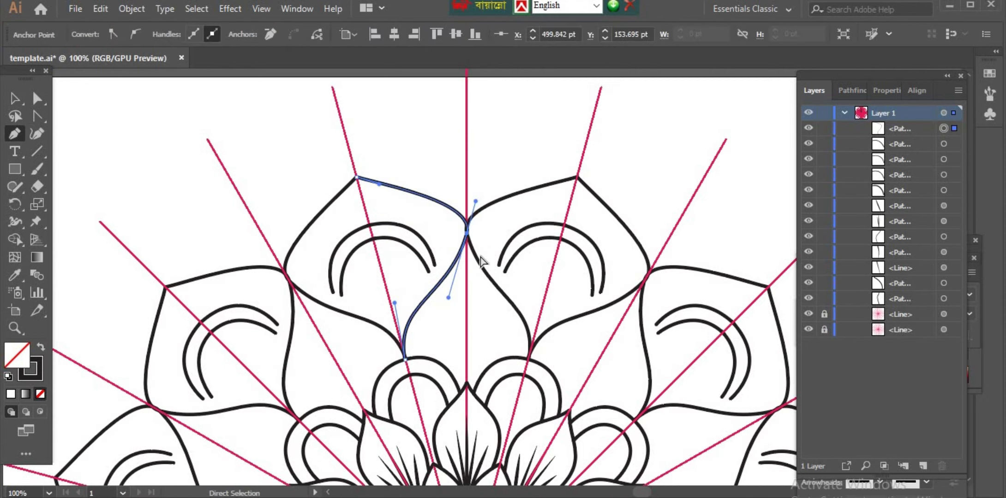
{"action": "key", "text": "a"}
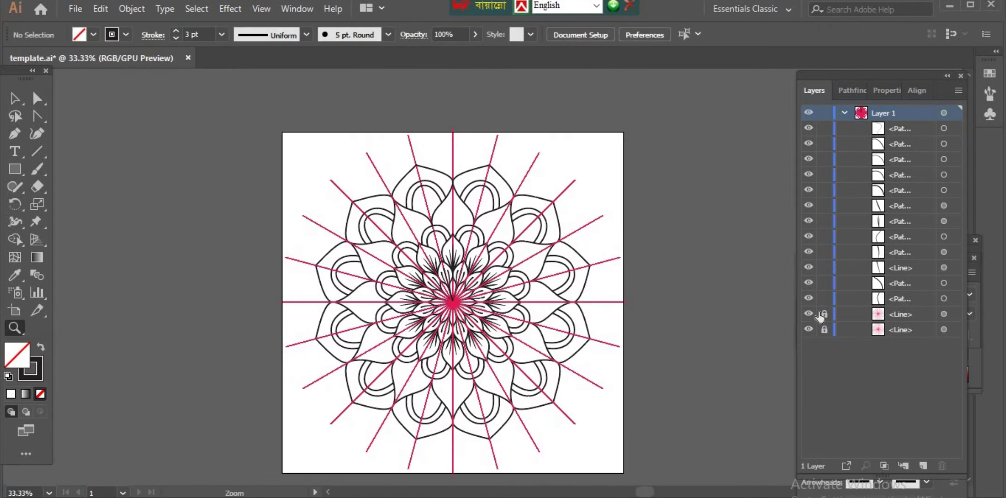
- Draw a straight central vein on the vertical guide inside the large petal, ending at the tip of the petal below
{"action": "left_click_drag", "start_coordinate": [808, 315], "coordinate": [809, 330]}
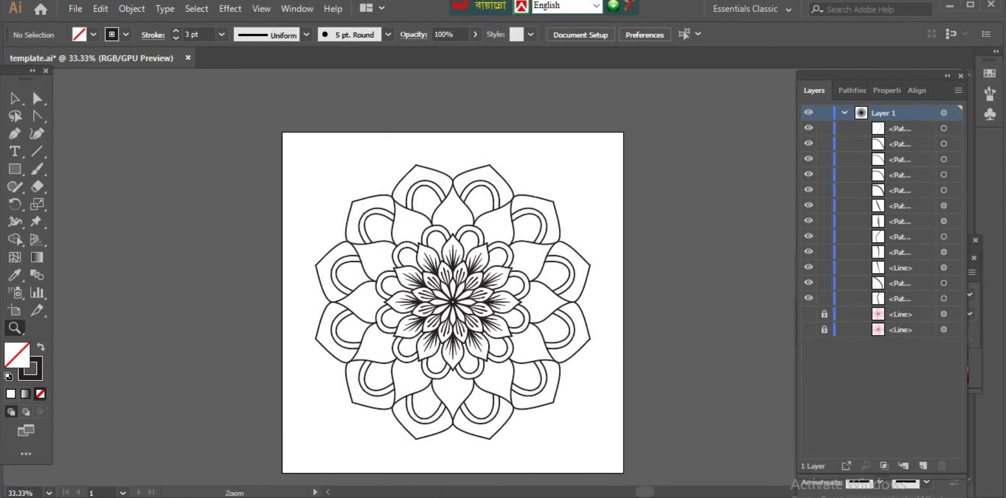
{"action": "key", "text": "p"}
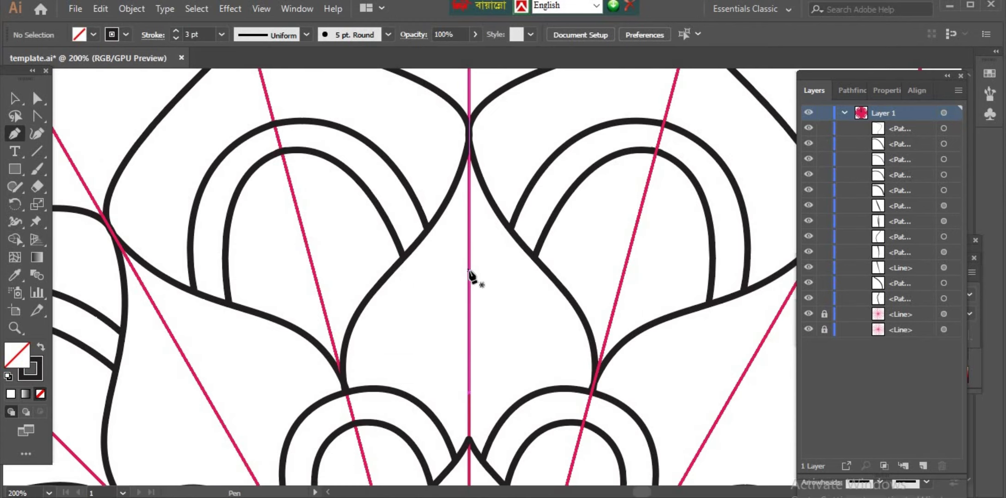
{"action": "left_click", "coordinate": [468, 269]}
{"action": "left_click", "coordinate": [469, 434]}
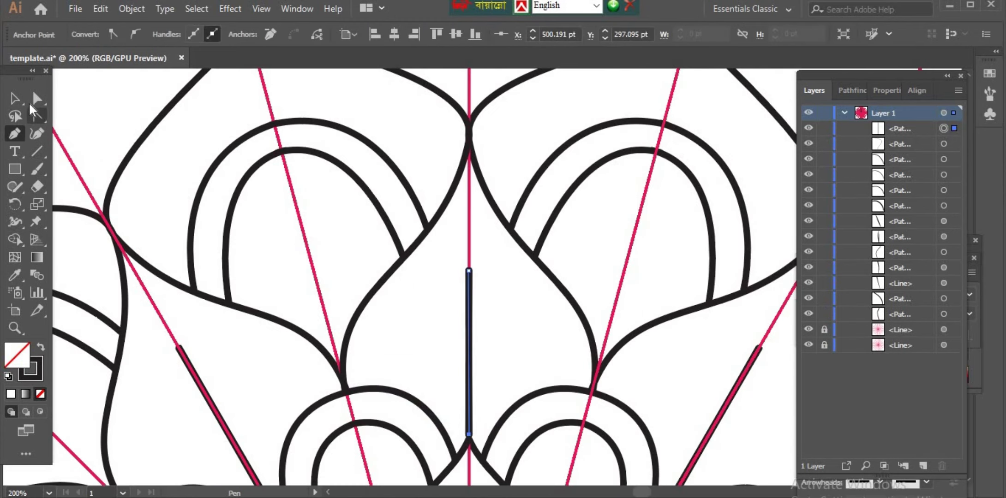
- Draw two progressively shorter straight veins in the large petal's left half, converging at the central vein's base
{"action": "left_click", "coordinate": [434, 295]}
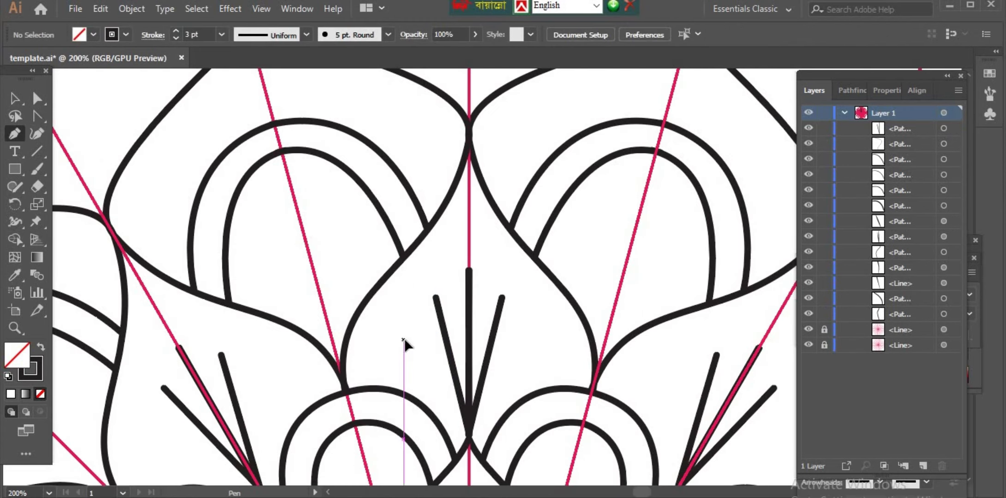
{"action": "left_click", "coordinate": [403, 340]}
{"action": "left_click_drag", "start_coordinate": [468, 436], "coordinate": [510, 415]}
- Apply the lens-shaped width profile to the large petal's vein lines and deselect them
{"action": "left_click", "coordinate": [15, 98]}
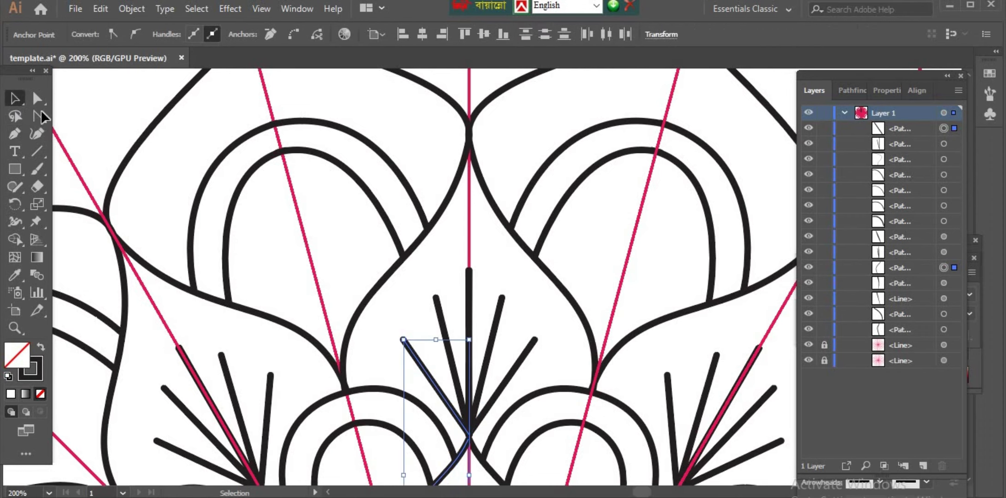
{"action": "key", "text": "ctrl+shift+a"}
{"action": "left_click", "coordinate": [274, 87]}
{"action": "left_click", "coordinate": [492, 277]}
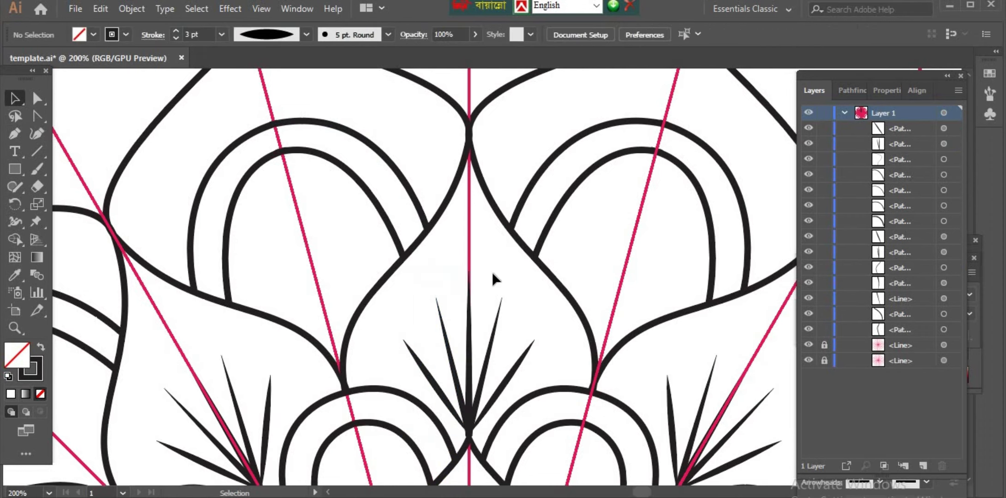
{"action": "scroll", "coordinate": [493, 277], "scroll_direction": "down", "scroll_amount": 3}
{"action": "left_click_drag", "start_coordinate": [417, 322], "coordinate": [508, 332]}
{"action": "left_click", "coordinate": [503, 260]}
- Inspect the outermost petals with the guides hidden, and show both guide objects again
{"action": "scroll", "coordinate": [503, 260], "scroll_direction": "up", "scroll_amount": 7}
{"action": "left_click", "coordinate": [15, 328]}
{"action": "left_click", "coordinate": [466, 339], "text": "alt"}
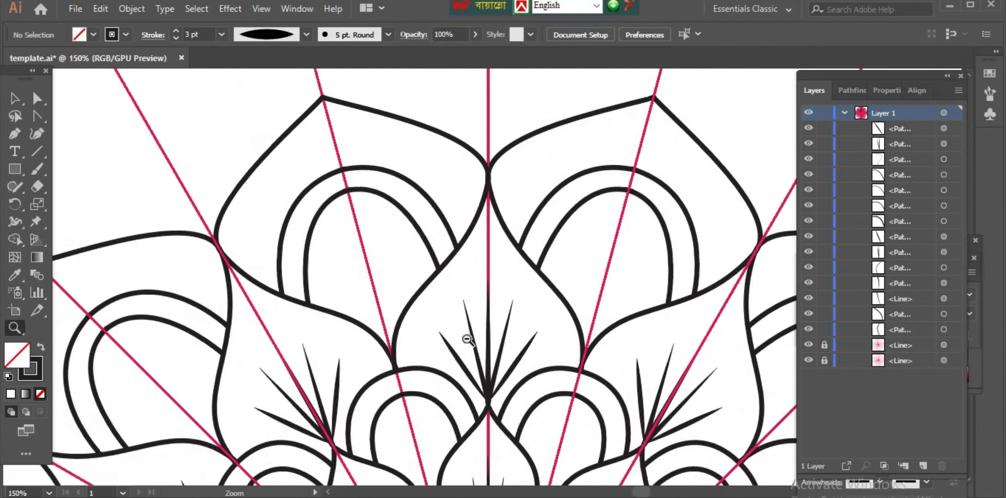
{"action": "left_click", "coordinate": [467, 339], "text": "alt"}
{"action": "left_click", "coordinate": [487, 323], "text": "alt"}
{"action": "left_click", "coordinate": [808, 360]}
{"action": "left_click", "coordinate": [808, 345]}
{"action": "double_click", "coordinate": [487, 227]}
{"action": "triple_click", "coordinate": [438, 266]}
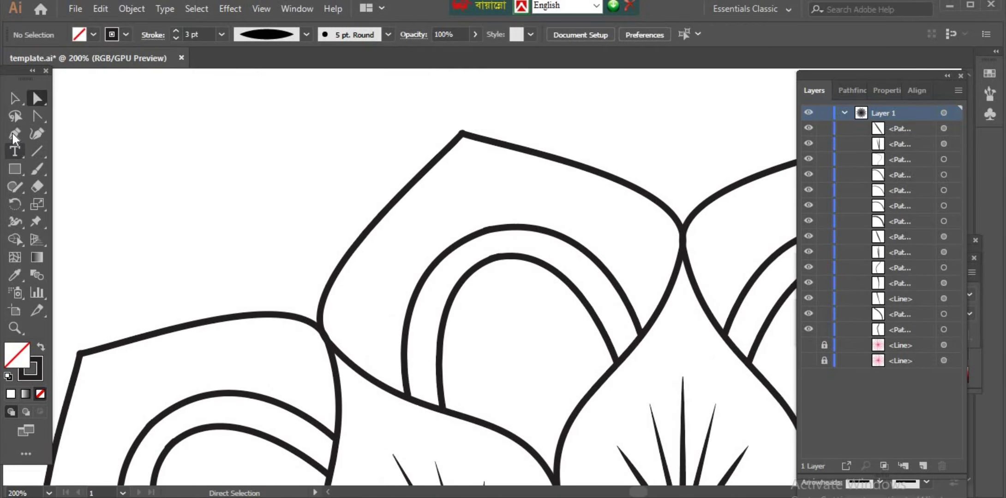
{"action": "left_click", "coordinate": [14, 134]}
{"action": "left_click", "coordinate": [809, 361]}
{"action": "left_click", "coordinate": [808, 345]}
- Draw a curved rib from the outermost petal's tip to its outer arch and copy the outline's 3 pt stroke onto it
{"action": "left_click", "coordinate": [472, 137]}
{"action": "left_click_drag", "start_coordinate": [502, 227], "coordinate": [480, 275]}
{"action": "left_click", "coordinate": [16, 98]}
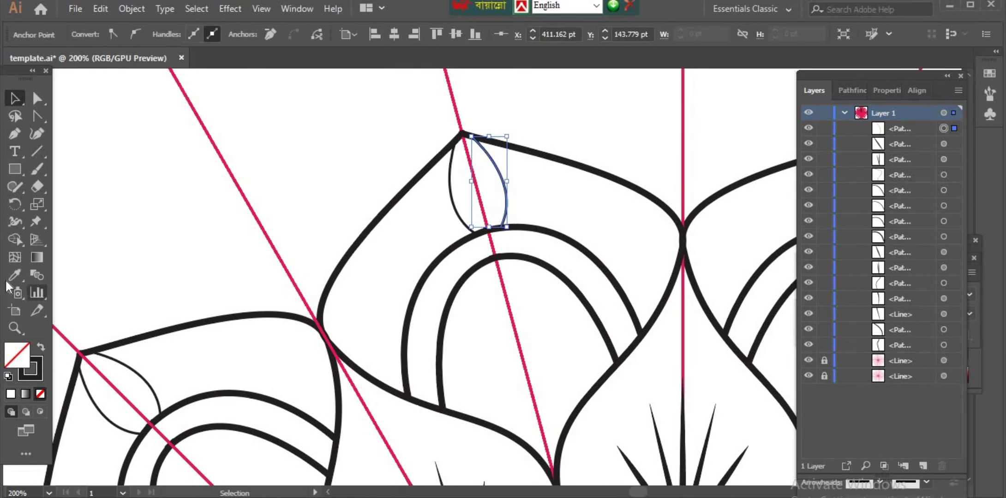
{"action": "left_click", "coordinate": [15, 275]}
{"action": "left_click", "coordinate": [408, 185]}
{"action": "left_click", "coordinate": [15, 98]}
{"action": "left_click", "coordinate": [169, 111]}
- Draw two more curved ribs between the outermost petal's upper edge and its outer arch, spaced outward from the first
{"action": "left_click", "coordinate": [15, 134]}
{"action": "left_click", "coordinate": [531, 151]}
{"action": "left_click_drag", "start_coordinate": [538, 230], "coordinate": [512, 260]}
{"action": "left_click", "coordinate": [15, 98]}
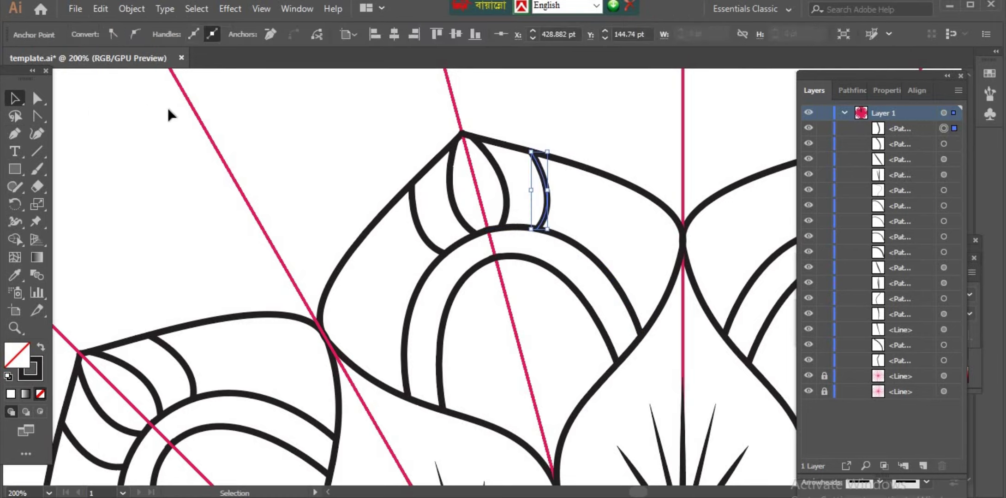
{"action": "left_click", "coordinate": [170, 115]}
{"action": "left_click", "coordinate": [15, 135]}
{"action": "left_click", "coordinate": [578, 167]}
{"action": "left_click_drag", "start_coordinate": [574, 242], "coordinate": [539, 270]}
{"action": "left_click", "coordinate": [15, 99]}
{"action": "left_click", "coordinate": [159, 118]}
- Draw a fourth, longer curved rib from the outermost petal's upper edge to the arch's right side, and deselect it
{"action": "left_click", "coordinate": [14, 134]}
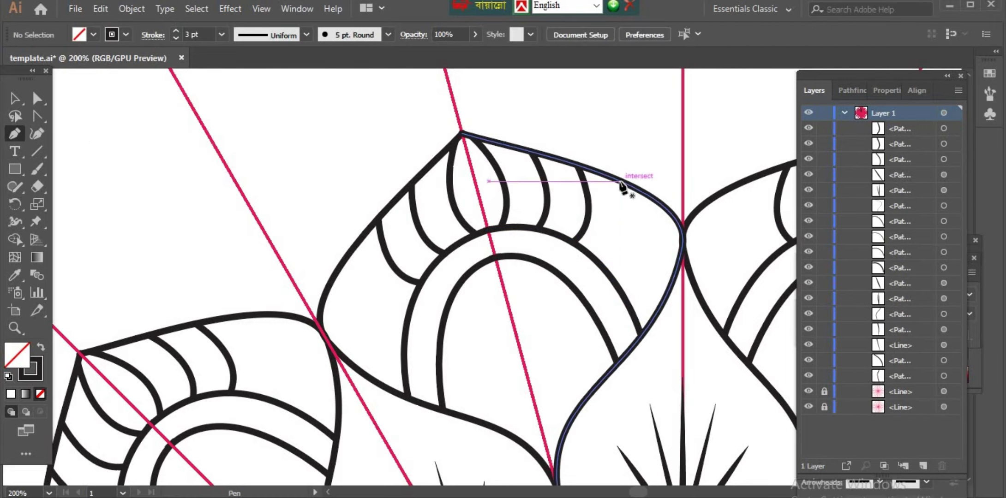
{"action": "left_click", "coordinate": [621, 183]}
{"action": "left_click_drag", "start_coordinate": [610, 275], "coordinate": [563, 312]}
{"action": "left_click", "coordinate": [15, 99]}
{"action": "left_click", "coordinate": [163, 116]}
- Draw a fifth curved rib near the outermost petal's side, close to where it meets the neighbouring petal
{"action": "left_click", "coordinate": [15, 134]}
{"action": "left_click", "coordinate": [15, 328]}
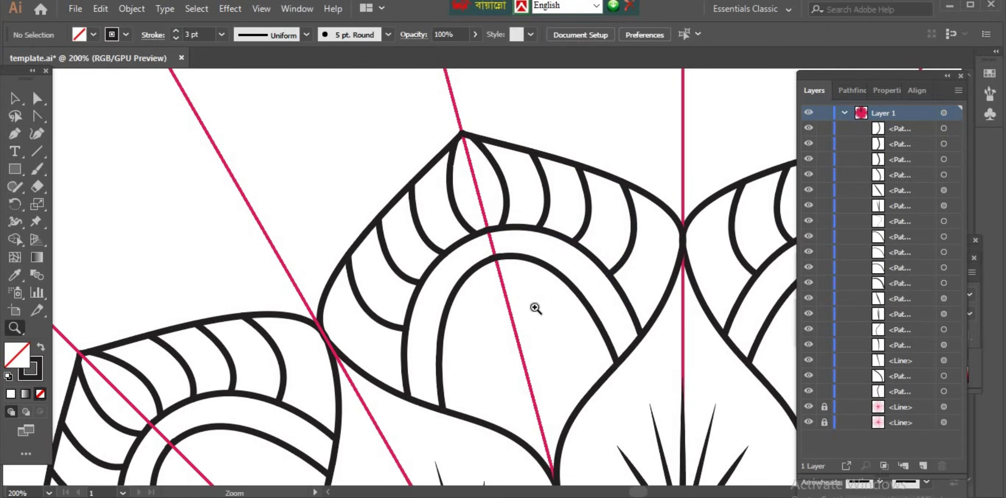
{"action": "left_click", "coordinate": [535, 308], "text": "alt"}
{"action": "left_click", "coordinate": [535, 308], "text": "alt"}
{"action": "left_click", "coordinate": [535, 309], "text": "alt"}
{"action": "left_click", "coordinate": [536, 308], "text": "alt"}
{"action": "left_click", "coordinate": [396, 196]}
{"action": "left_click", "coordinate": [396, 196]}
{"action": "left_click", "coordinate": [396, 196]}
{"action": "left_click", "coordinate": [15, 134]}
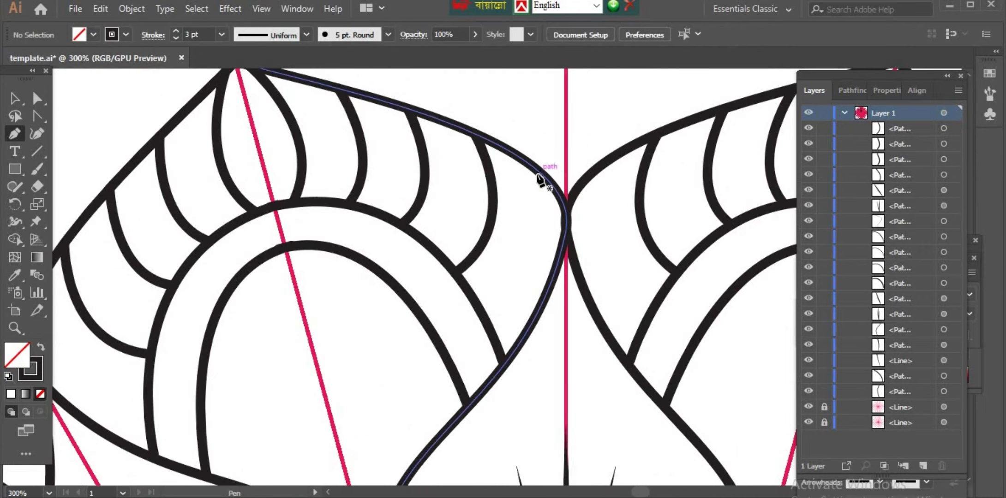
{"action": "left_click", "coordinate": [535, 171]}
{"action": "left_click_drag", "start_coordinate": [488, 326], "coordinate": [436, 376]}
{"action": "left_click", "coordinate": [38, 98]}
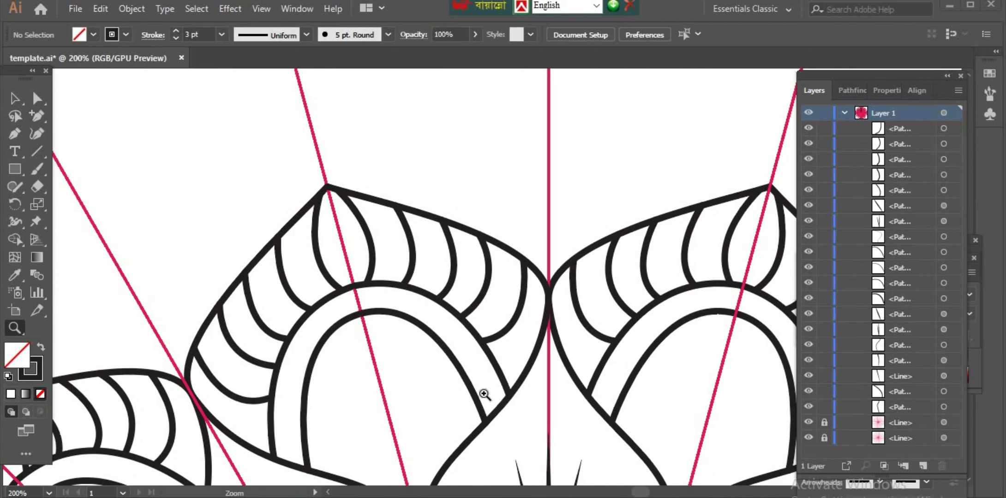
- Draw a straight central vein along the tilted guide inside the inner arch, ending where the petal outlines meet
{"action": "left_click", "coordinate": [485, 394], "text": "alt"}
{"action": "left_click", "coordinate": [485, 394], "text": "alt"}
{"action": "left_click", "coordinate": [485, 393], "text": "alt"}
{"action": "left_click", "coordinate": [455, 212]}
{"action": "left_click", "coordinate": [455, 213]}
{"action": "left_click", "coordinate": [518, 253]}
{"action": "left_click", "coordinate": [507, 260]}
{"action": "left_click", "coordinate": [15, 134]}
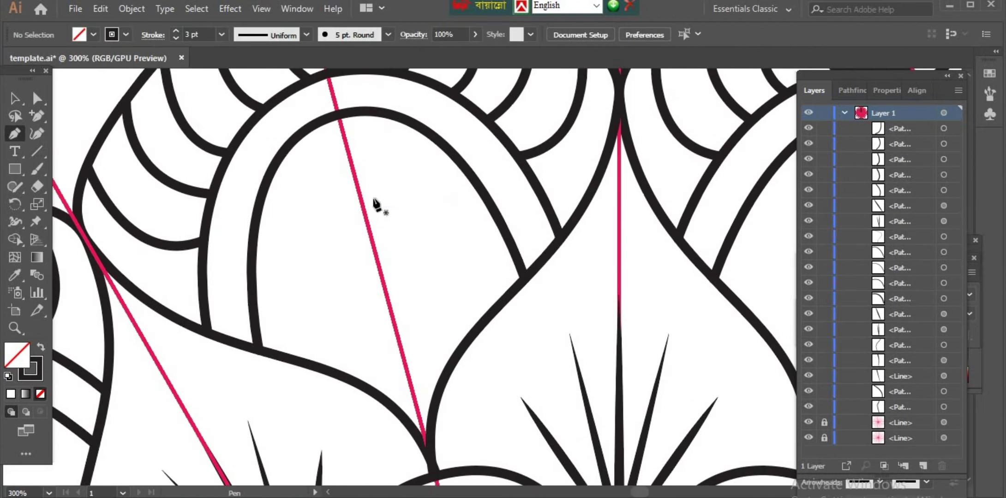
{"action": "left_click", "coordinate": [355, 190]}
{"action": "left_click", "coordinate": [431, 448]}
- Raise the upper end of the inner arch's central vein slightly along the guide and deselect it
{"action": "left_click", "coordinate": [37, 98]}
{"action": "left_click_drag", "start_coordinate": [358, 190], "coordinate": [358, 179]}
{"action": "left_click", "coordinate": [305, 194]}
- Draw two progressively shorter straight veins in the inner arch's right half, converging near the central vein's base
{"action": "left_click", "coordinate": [14, 135]}
{"action": "left_click", "coordinate": [404, 194]}
{"action": "key", "text": "ctrl+z"}
{"action": "left_click", "coordinate": [409, 184]}
{"action": "left_click", "coordinate": [425, 429]}
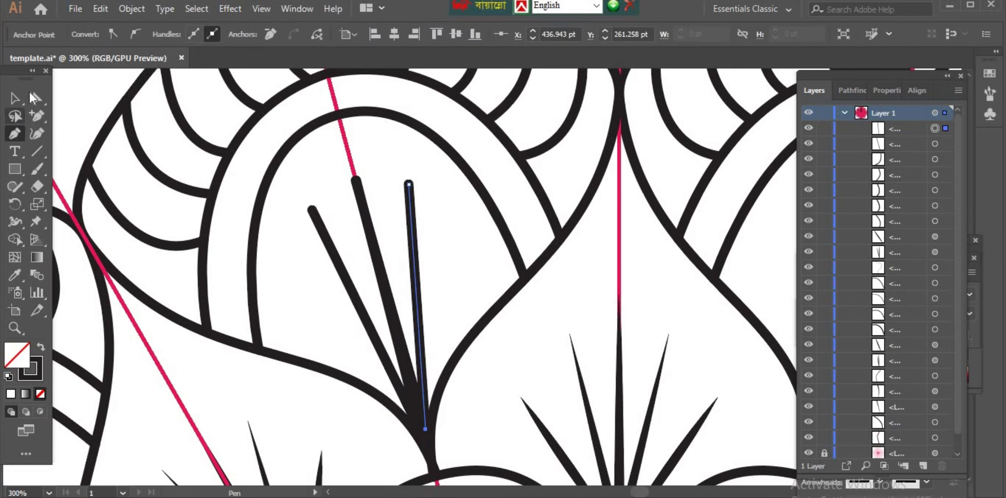
{"action": "key", "text": "Escape"}
{"action": "left_click", "coordinate": [454, 220]}
{"action": "left_click", "coordinate": [425, 429]}
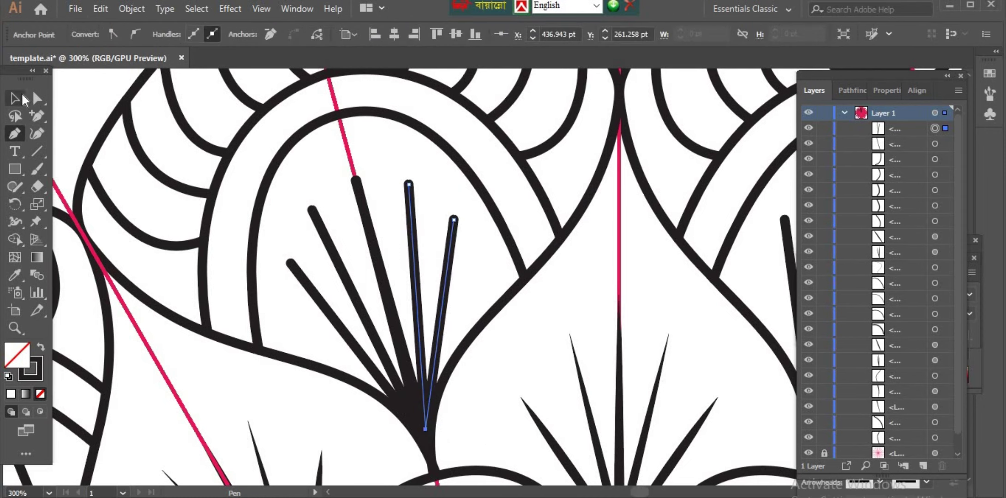
- Select the inner arch's central and side veins and apply the wedge-shaped width profile
{"action": "left_click", "coordinate": [21, 95]}
{"action": "left_click", "coordinate": [361, 192], "text": "shift"}
{"action": "left_click", "coordinate": [413, 215], "text": "shift"}
{"action": "left_click", "coordinate": [307, 35]}
{"action": "left_click", "coordinate": [273, 149]}
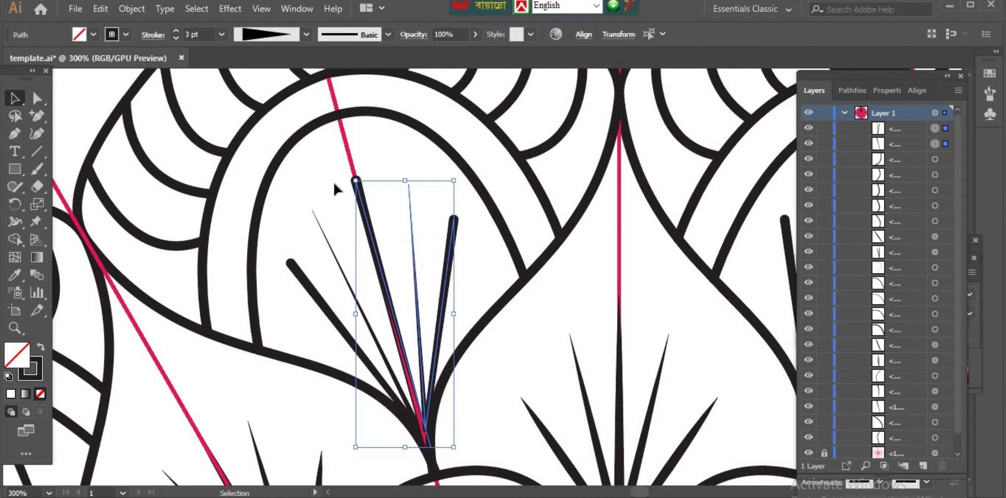
- Select the inner arch's central and right veins, apply the lens-shaped width profile to them, and deselect
{"action": "left_click_drag", "start_coordinate": [336, 162], "coordinate": [461, 277]}
{"action": "left_click", "coordinate": [462, 278]}
{"action": "left_click", "coordinate": [446, 277]}
{"action": "left_click", "coordinate": [361, 203], "text": "shift"}
{"action": "left_click", "coordinate": [273, 34]}
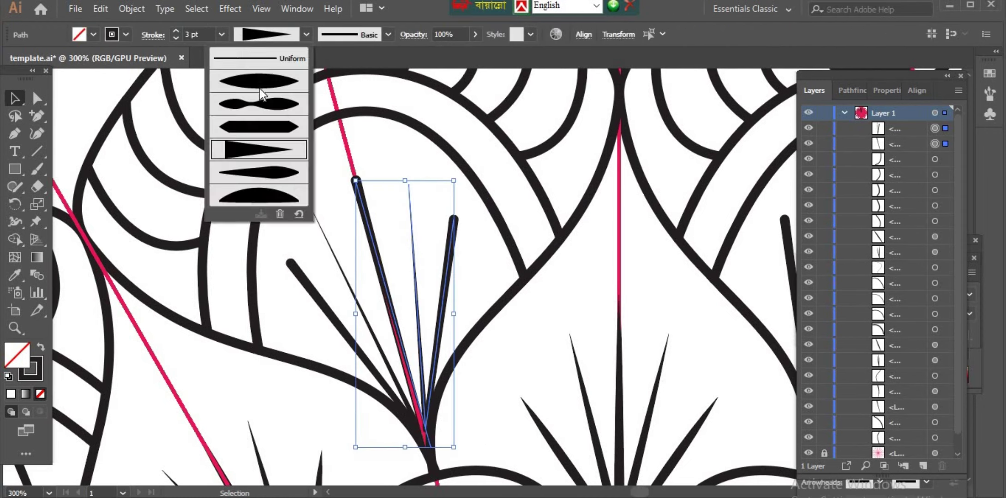
{"action": "left_click", "coordinate": [261, 83]}
{"action": "left_click", "coordinate": [392, 240]}
- Toggle the visibility of the lowest locked template object in Layer 1
{"action": "left_click", "coordinate": [15, 328]}
{"action": "left_click", "coordinate": [466, 347], "text": "alt"}
{"action": "left_click", "coordinate": [467, 347], "text": "alt"}
{"action": "left_click", "coordinate": [466, 348], "text": "alt"}
{"action": "left_click", "coordinate": [466, 348], "text": "alt"}
{"action": "scroll", "coordinate": [809, 444], "scroll_direction": "down", "scroll_amount": 1}
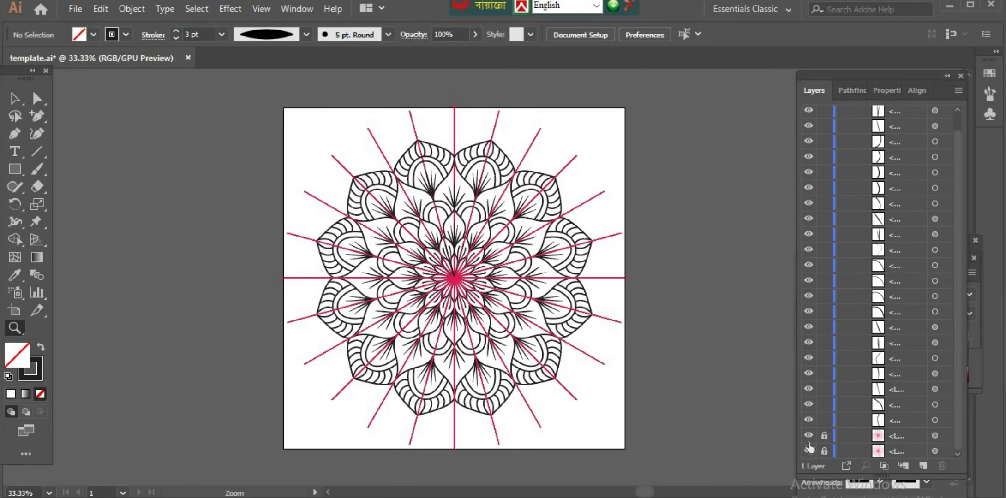
{"action": "left_click", "coordinate": [809, 450]}
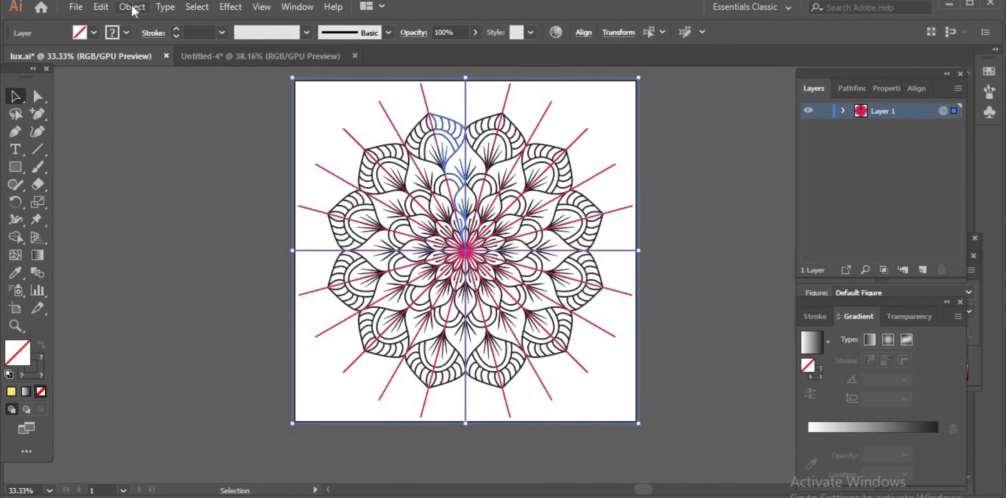
- Expand the appearance of the whole selected mandala, and expand its fills and strokes into shapes
{"action": "left_click", "coordinate": [132, 7]}
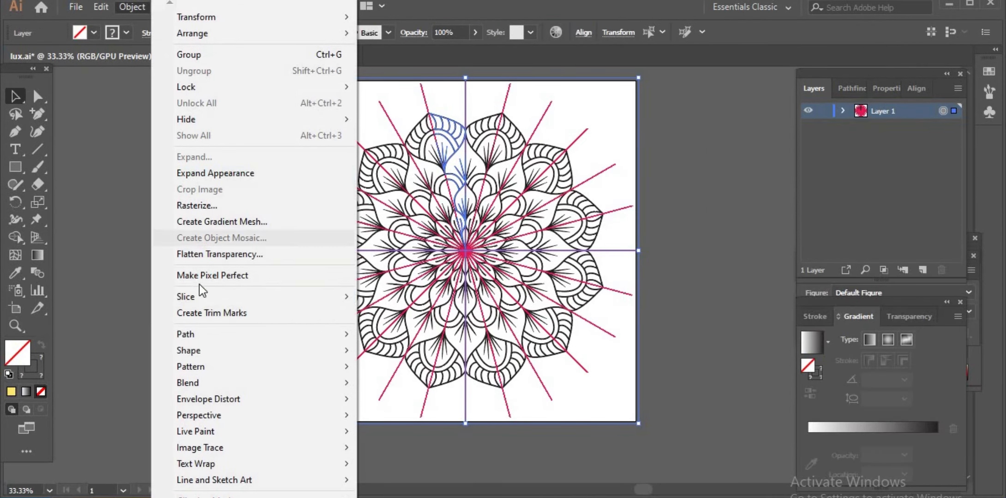
{"action": "left_click", "coordinate": [215, 173]}
{"action": "left_click", "coordinate": [132, 6]}
{"action": "left_click", "coordinate": [194, 156]}
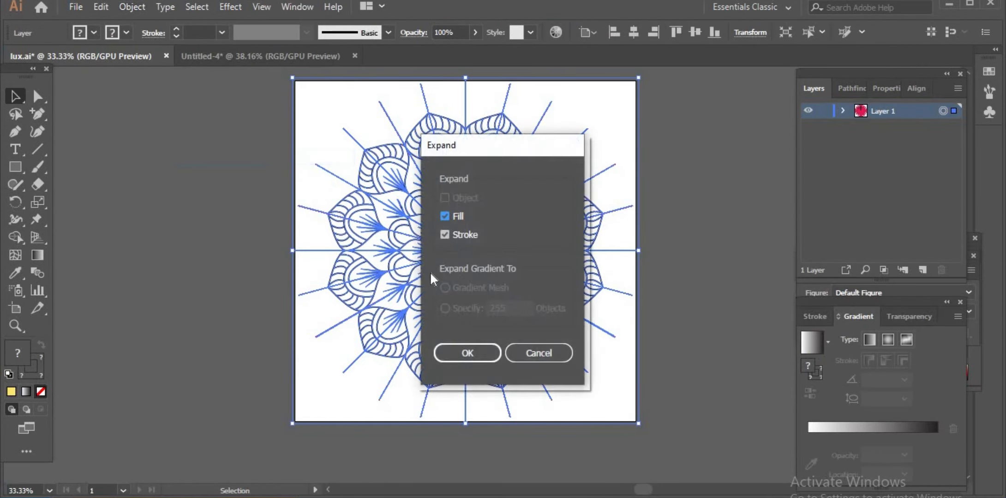
{"action": "left_click", "coordinate": [467, 353]}
- Select all the pink radial guide lines by colour with the Magic Wand and delete them
{"action": "left_click", "coordinate": [16, 115]}
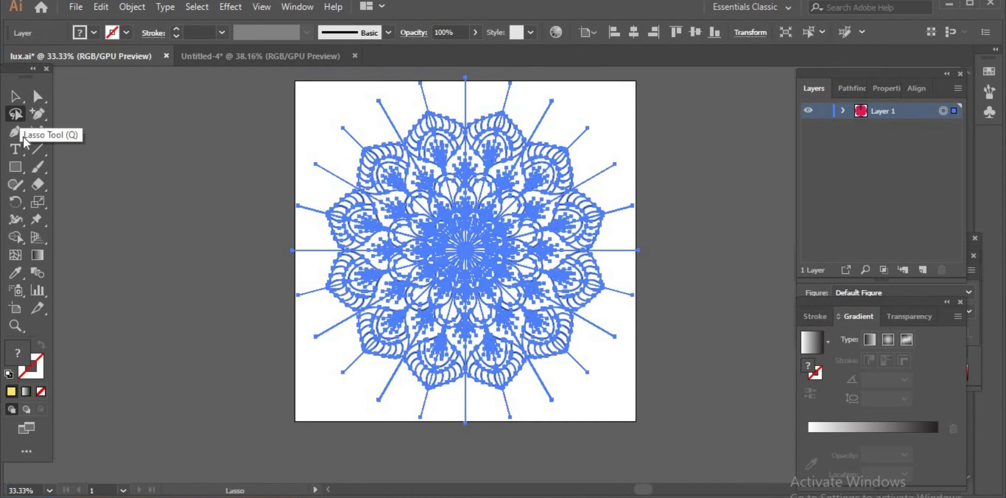
{"action": "left_click_drag", "start_coordinate": [38, 92], "coordinate": [98, 93]}
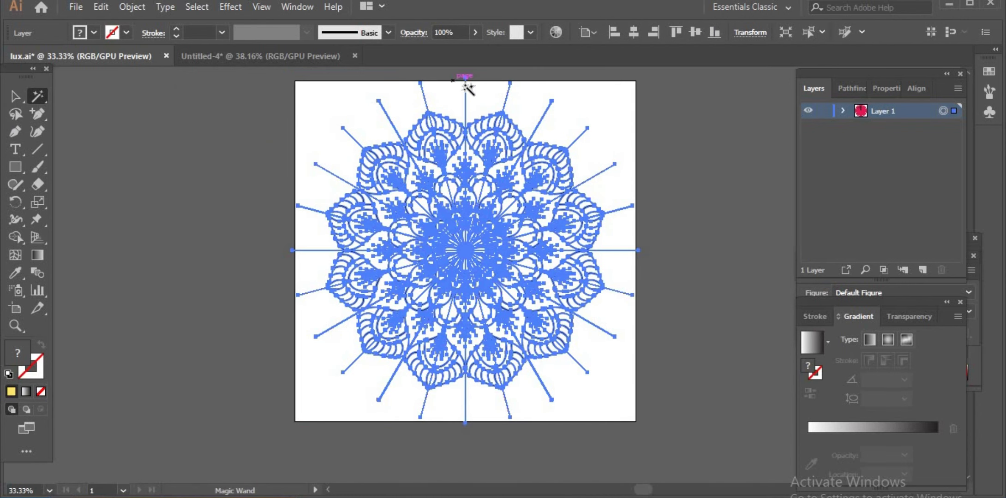
{"action": "left_click", "coordinate": [498, 139]}
{"action": "key", "text": "Delete"}
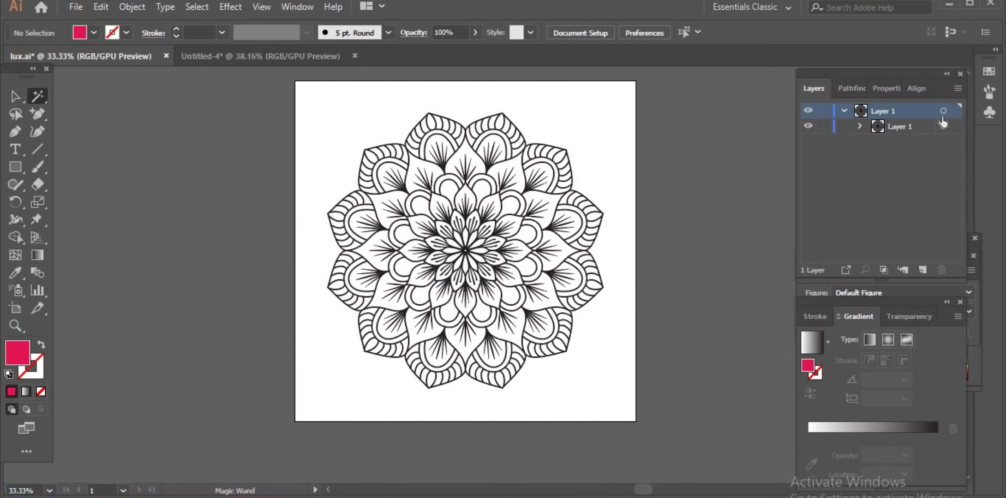
- Select all the artwork in Layer 1, unite it into one shape with Pathfinder, and deselect it
{"action": "left_click", "coordinate": [943, 112]}
{"action": "left_click", "coordinate": [852, 89]}
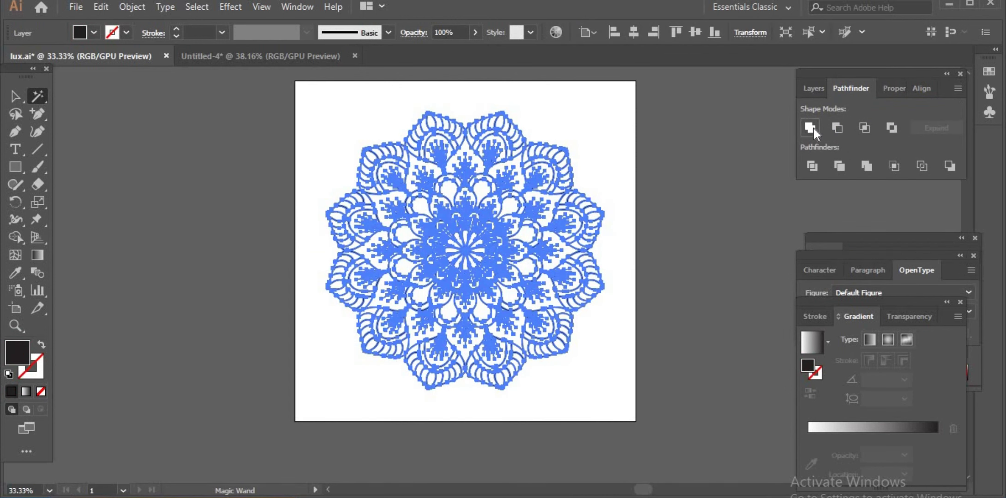
{"action": "left_click", "coordinate": [812, 128]}
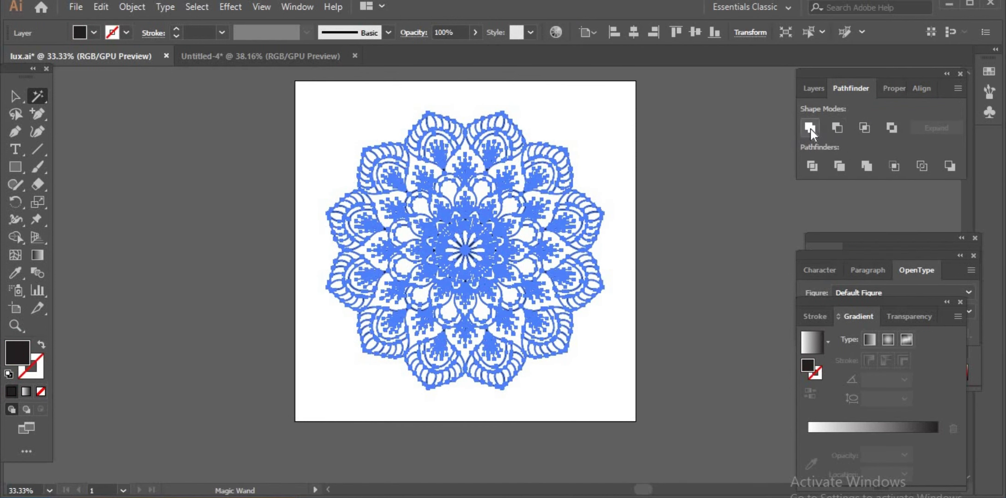
{"action": "left_click", "coordinate": [810, 89]}
{"action": "left_click", "coordinate": [19, 96]}
{"action": "left_click", "coordinate": [166, 72]}
{"action": "left_click", "coordinate": [260, 57]}
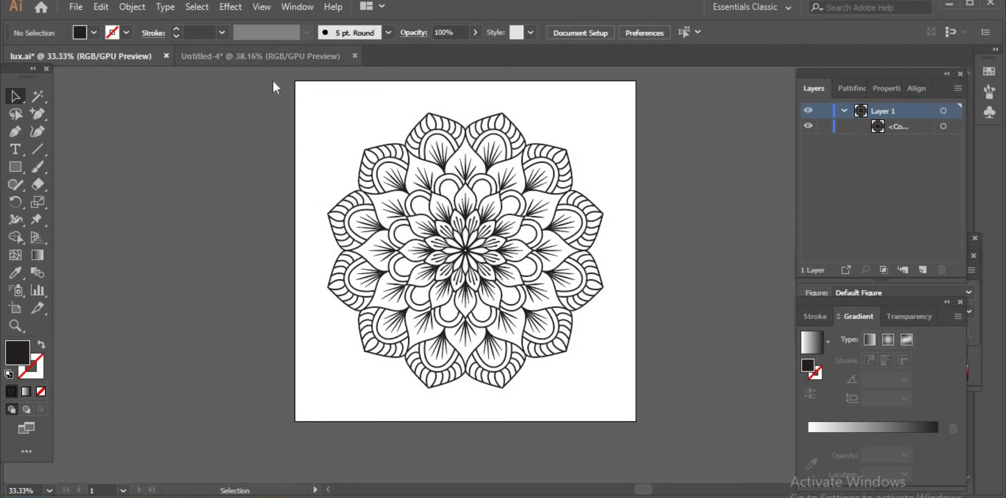
- Place the gold gradient rectangle beside the artboard and sample its gradient onto the mandala with the Eyedropper
{"action": "left_click", "coordinate": [459, 181]}
{"action": "left_click_drag", "start_coordinate": [459, 180], "coordinate": [228, 244]}
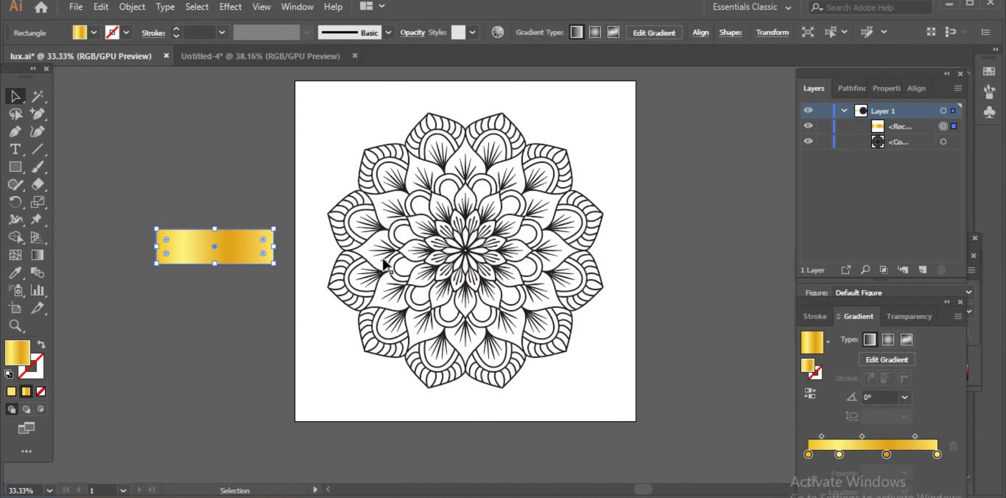
{"action": "left_click", "coordinate": [457, 231]}
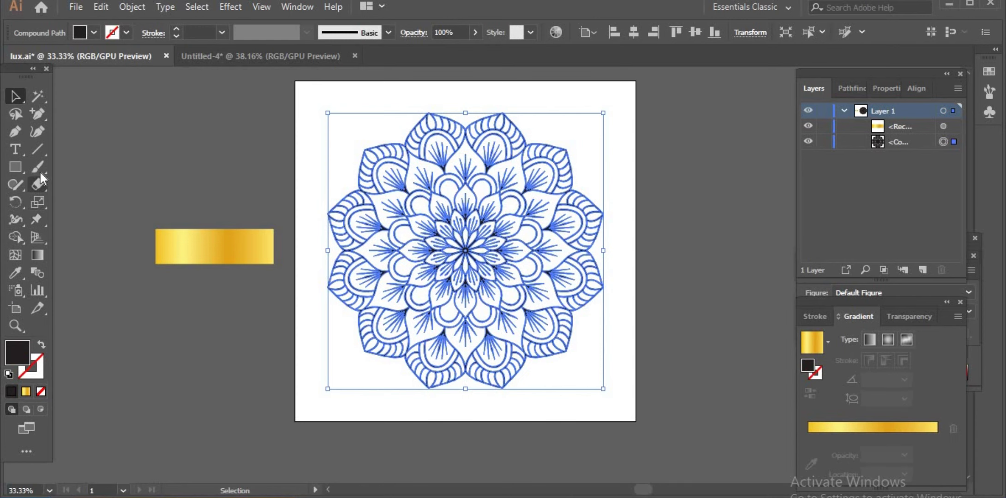
{"action": "left_click", "coordinate": [15, 274]}
{"action": "left_click", "coordinate": [209, 243]}
{"action": "left_click", "coordinate": [298, 460]}
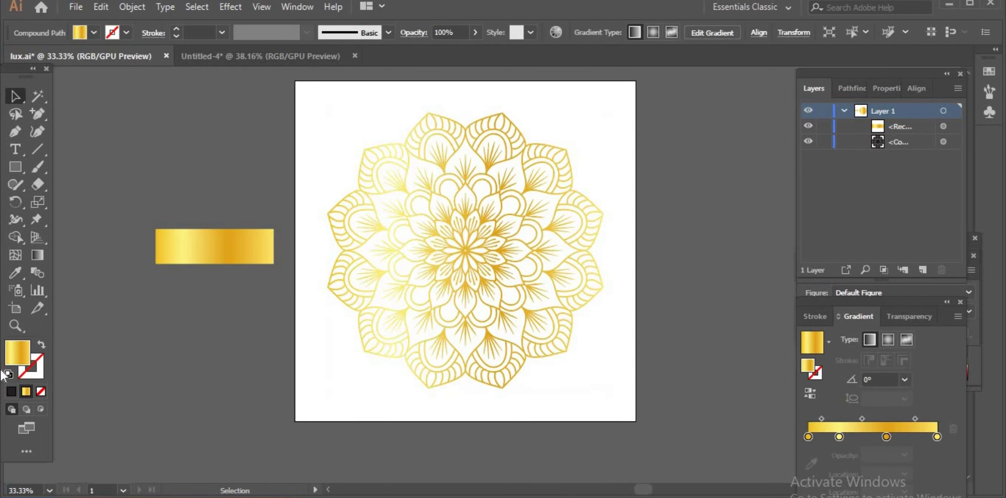
- Create Layer 2 beneath Layer 1 and draw a gold-filled square about 848 pt wide on it
{"action": "left_click", "coordinate": [922, 270]}
{"action": "left_click_drag", "start_coordinate": [879, 139], "coordinate": [879, 138]}
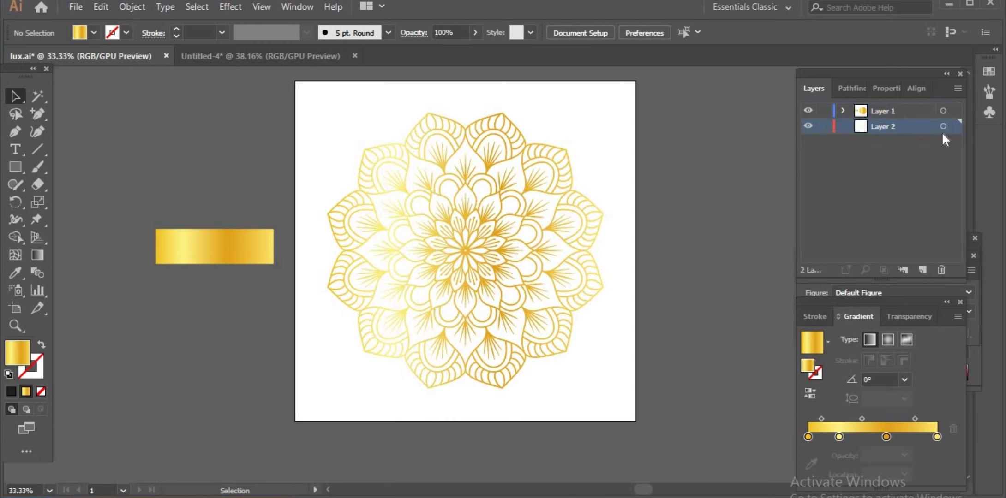
{"action": "key", "text": "m"}
{"action": "mouse_move", "coordinate": [221, 163]}
{"action": "left_mouse_down"}
{"action": "mouse_move", "coordinate": [472, 314]}
{"action": "mouse_move", "coordinate": [511, 451]}
{"action": "left_mouse_up"}
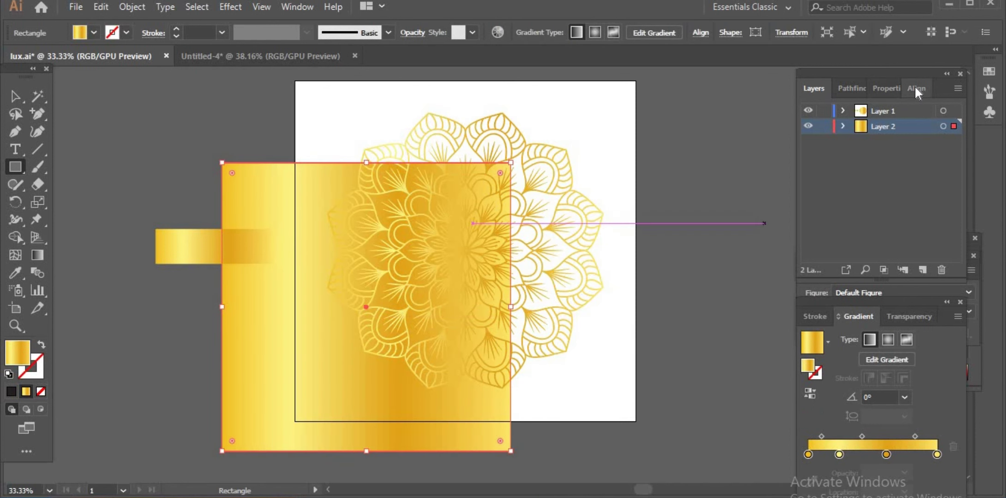
- Set the square's size to 1000 × 1000 pt with its proportions constrained
{"action": "left_click", "coordinate": [854, 92]}
{"action": "left_click", "coordinate": [883, 90]}
{"action": "left_click", "coordinate": [958, 163]}
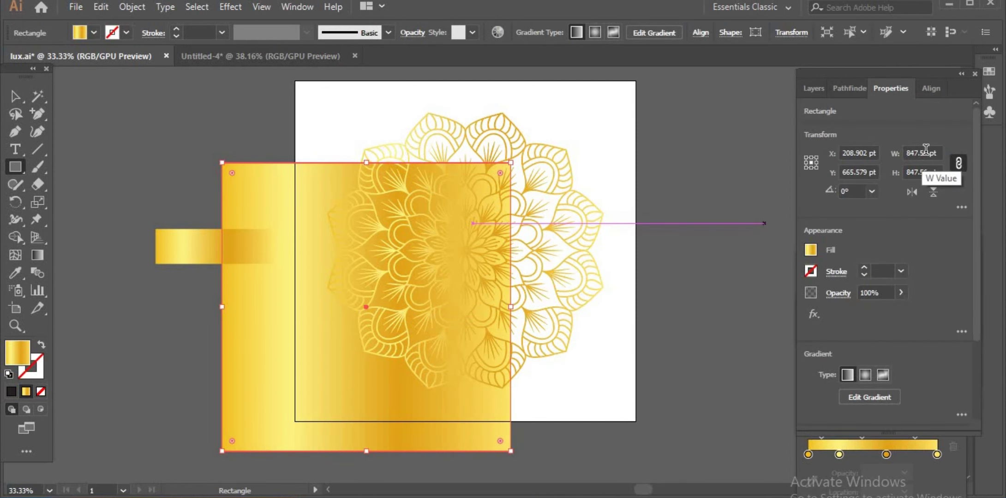
{"action": "left_click", "coordinate": [919, 152]}
{"action": "type", "text": "1000"}
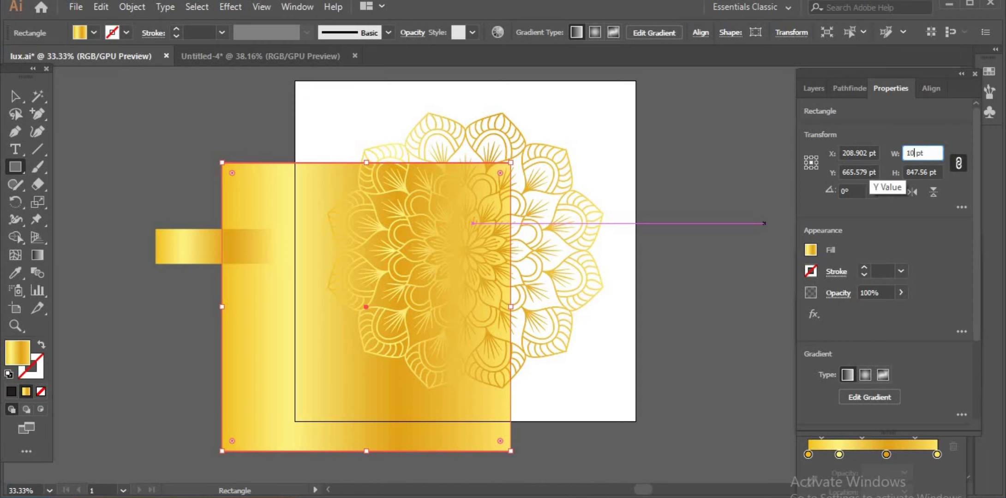
{"action": "key", "text": "Return"}
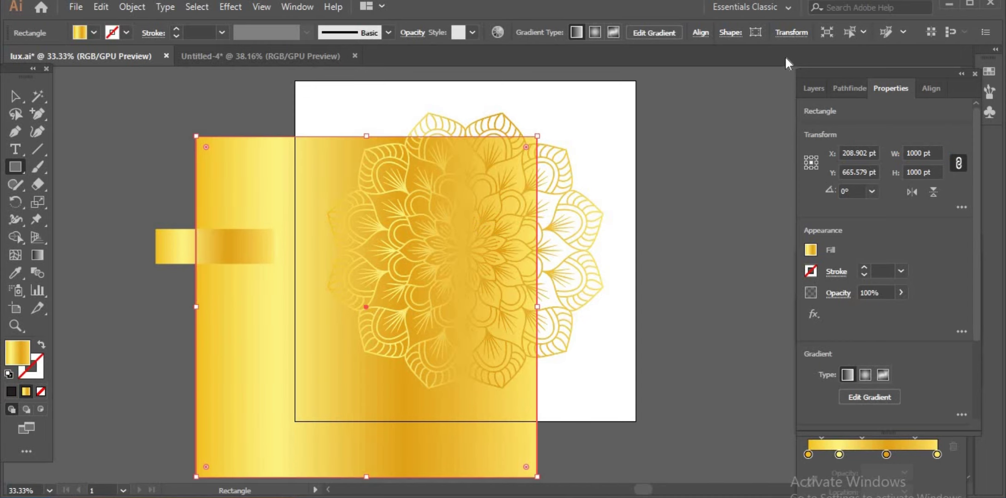
- Undo the square's conversion to a compound path, show the rulers, and change the ruler units to pixels
{"action": "key", "text": "ctrl+8"}
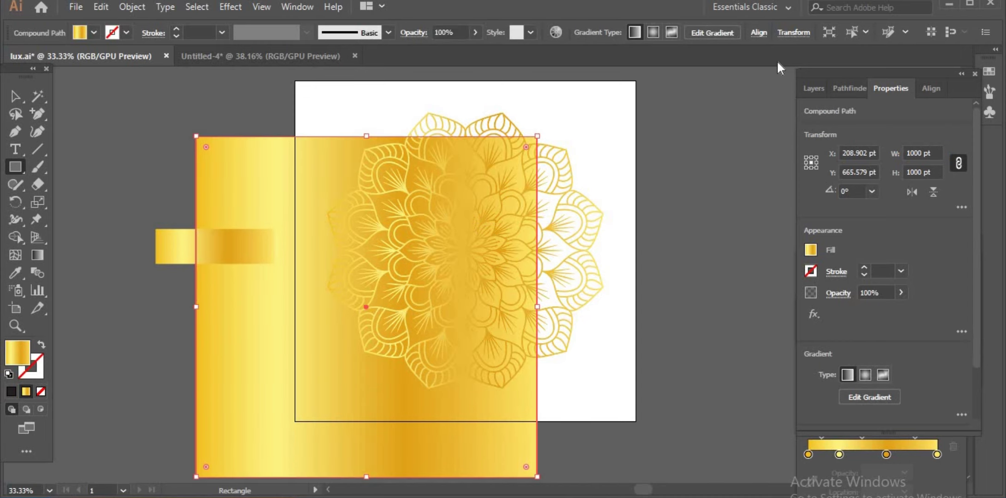
{"action": "key", "text": "ctrl+z"}
{"action": "key", "text": "ctrl+r"}
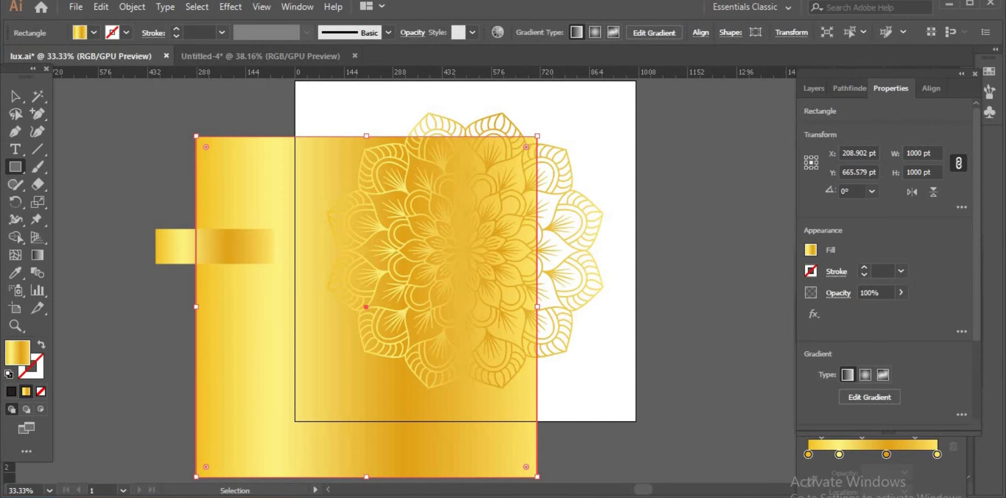
{"action": "right_click", "coordinate": [679, 67]}
{"action": "left_click", "coordinate": [722, 159]}
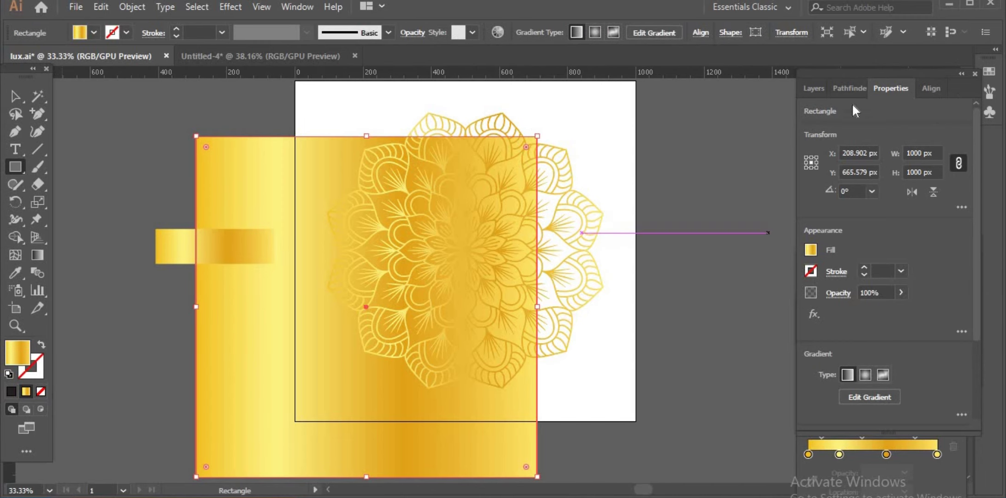
- Center the square horizontally and vertically on the artboard, and list the objects in Layer 1
{"action": "left_click", "coordinate": [930, 90]}
{"action": "left_click", "coordinate": [839, 127]}
{"action": "left_click", "coordinate": [928, 129]}
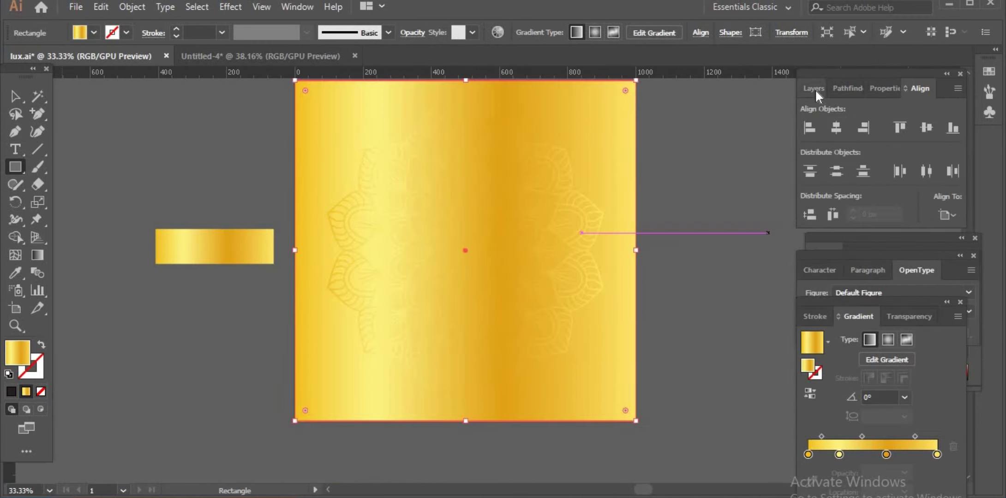
{"action": "left_click", "coordinate": [814, 89]}
{"action": "left_click", "coordinate": [842, 111]}
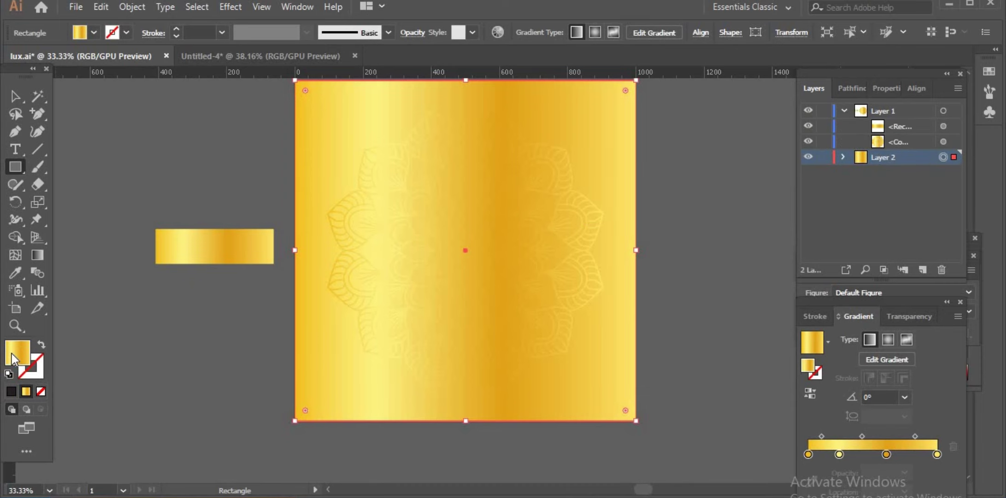
- Replace the background square's gradient with the solid near-black fill 170100
{"action": "double_click", "coordinate": [12, 359]}
{"action": "left_click", "coordinate": [440, 289]}
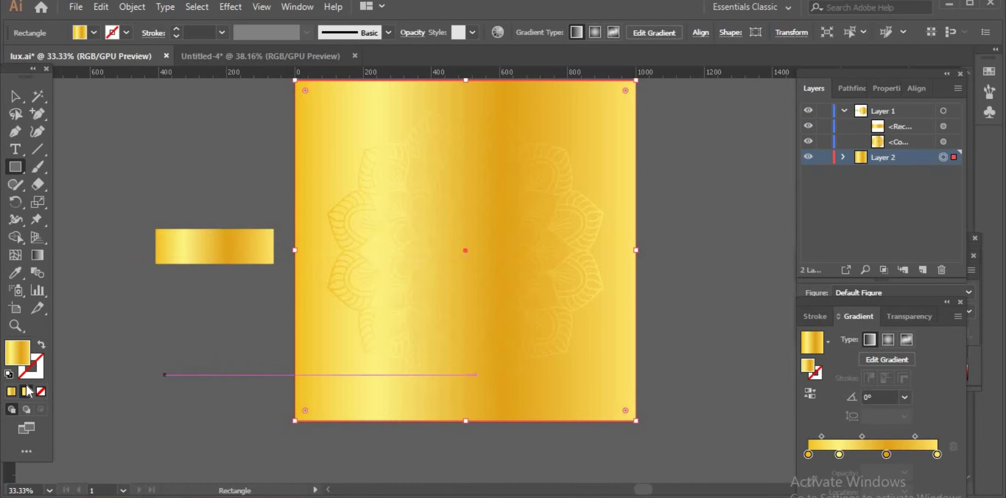
{"action": "left_click", "coordinate": [16, 274]}
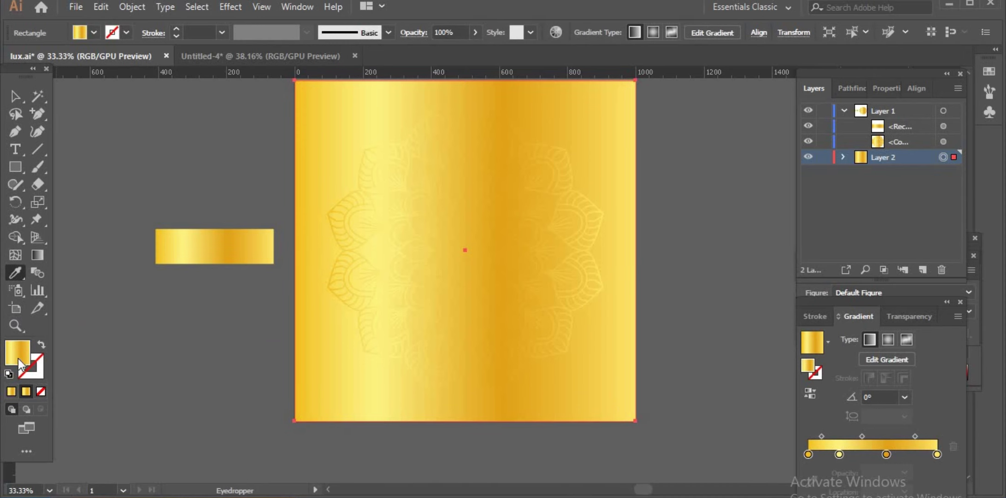
{"action": "double_click", "coordinate": [18, 355]}
{"action": "left_click_drag", "start_coordinate": [193, 384], "coordinate": [97, 464]}
{"action": "left_click", "coordinate": [436, 292]}
{"action": "left_click", "coordinate": [13, 392]}
{"action": "left_click", "coordinate": [810, 378]}
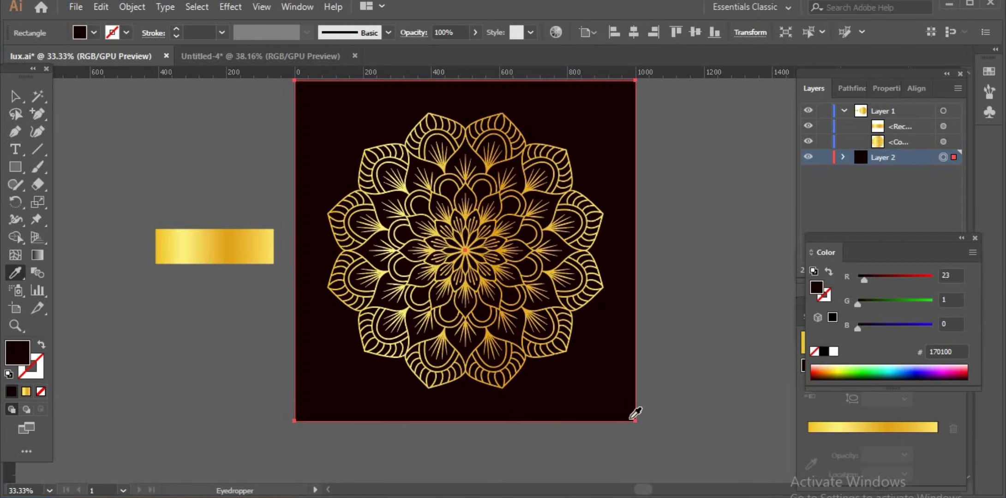
- Set the background square's fill to pure black 000000 and deselect it
{"action": "double_click", "coordinate": [29, 356]}
{"action": "type", "text": "000000"}
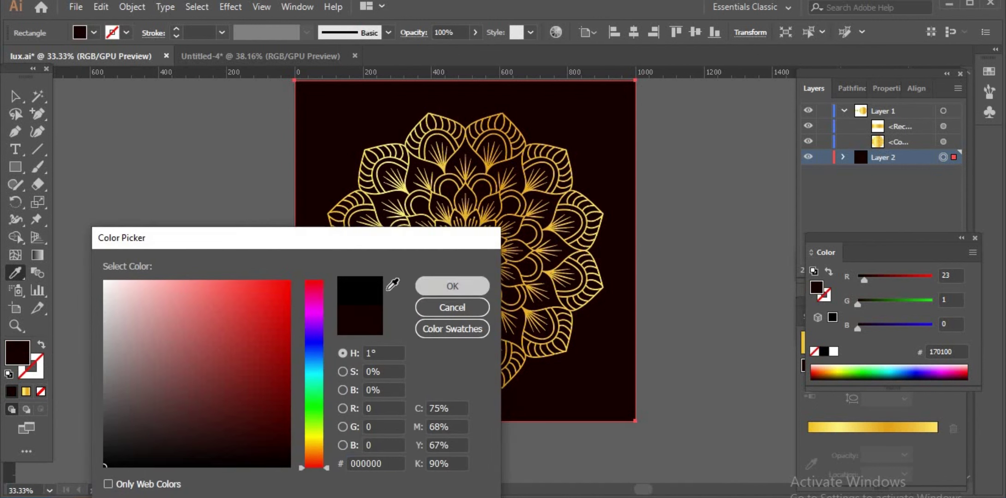
{"action": "left_click", "coordinate": [448, 287]}
{"action": "key", "text": "ctrl+shift+a"}
{"action": "left_click", "coordinate": [15, 98]}
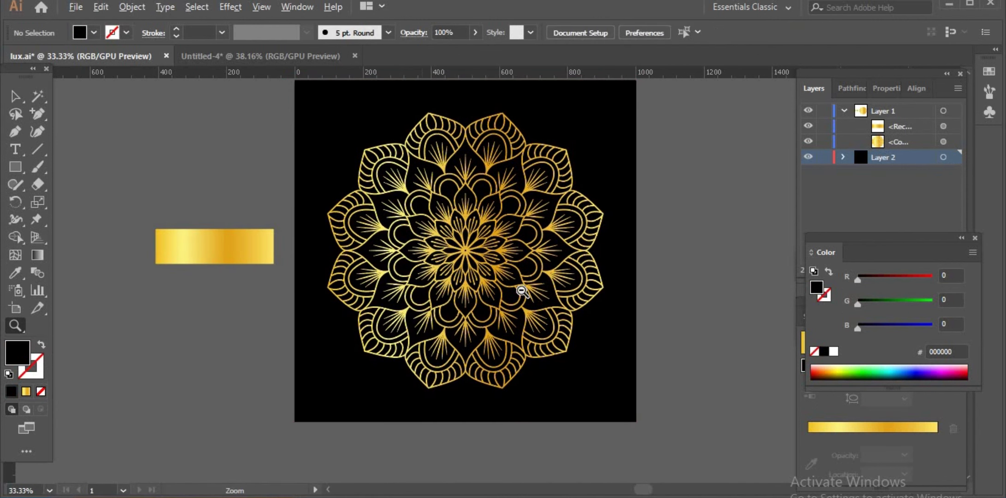
- Delete the gold gradient rectangle beside the artboard and save the document
{"action": "left_click", "coordinate": [522, 291], "text": "alt"}
{"action": "left_click", "coordinate": [505, 269], "text": "alt"}
{"action": "left_click", "coordinate": [478, 264]}
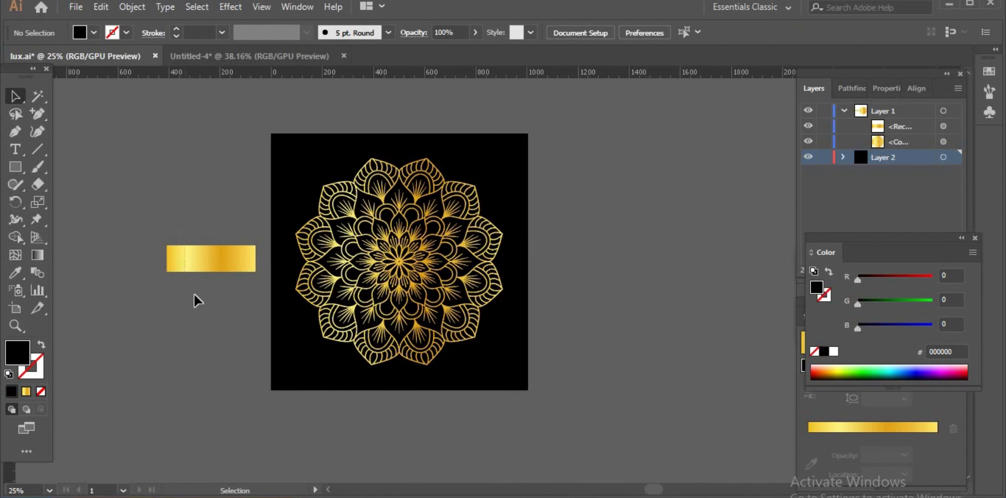
{"action": "left_click", "coordinate": [210, 265]}
{"action": "key", "text": "Delete"}
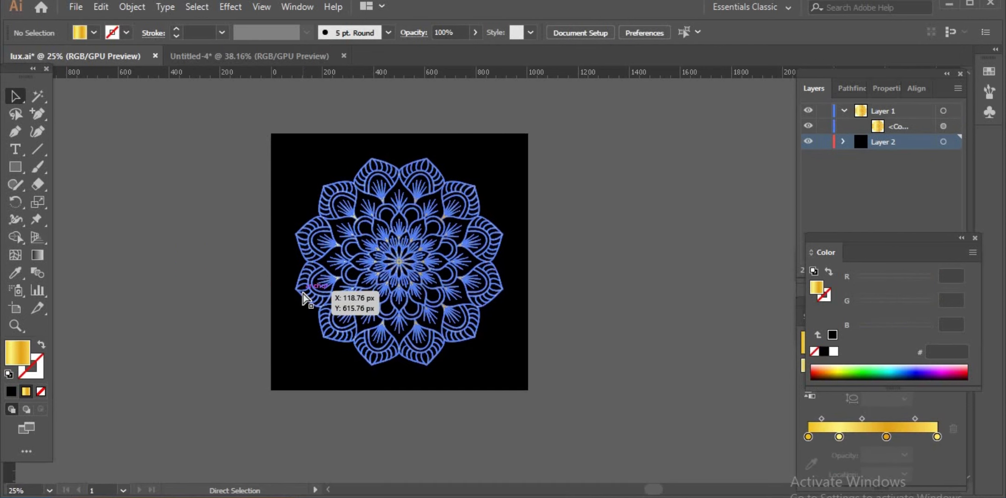
{"action": "key", "text": "ctrl+s"}
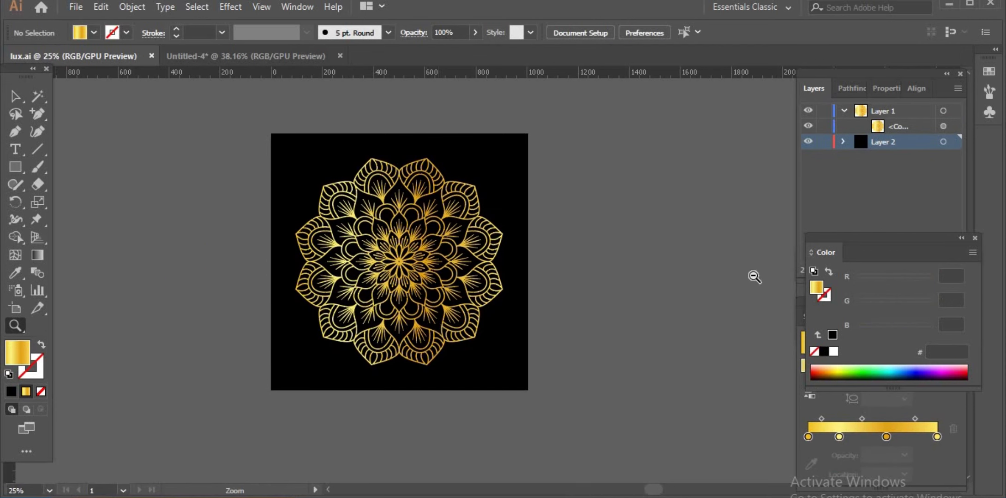
- Examine the finished gold mandala on its black background, both close up and as a whole
{"action": "left_click", "coordinate": [613, 253], "text": "alt"}
{"action": "left_click", "coordinate": [646, 262]}
{"action": "left_click", "coordinate": [438, 319]}
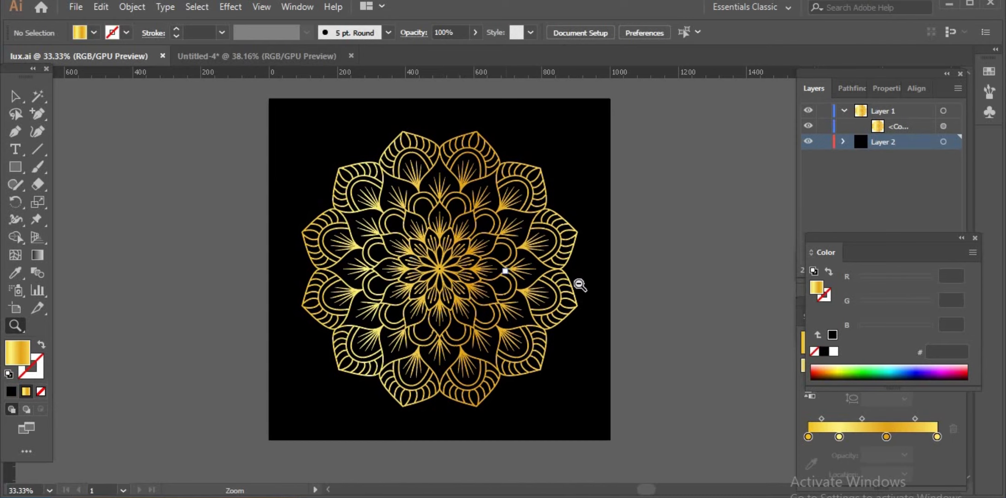
{"action": "scroll", "coordinate": [489, 280], "scroll_direction": "down", "scroll_amount": 2}
{"action": "scroll", "coordinate": [466, 277], "scroll_direction": "up", "scroll_amount": 2}
{"action": "scroll", "coordinate": [572, 311], "scroll_direction": "up", "scroll_amount": 2}
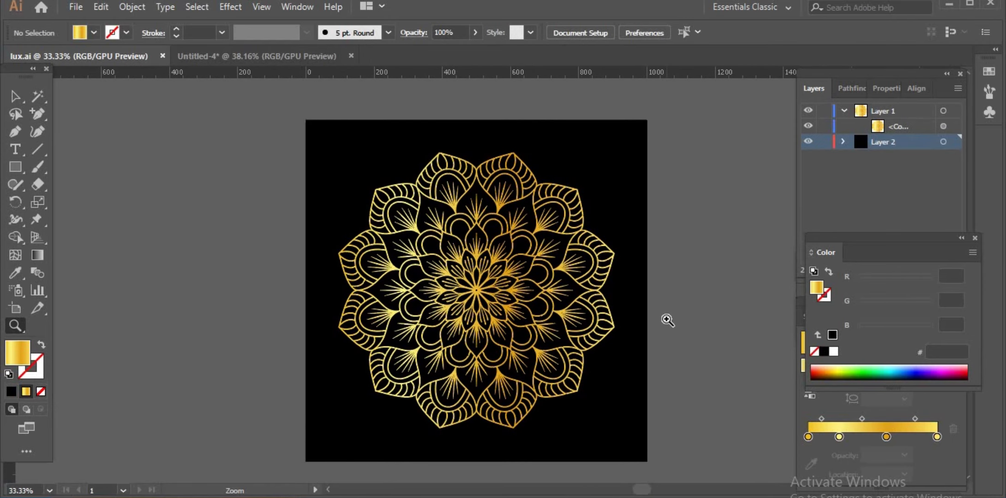
{"action": "scroll", "coordinate": [512, 279], "scroll_direction": "up", "scroll_amount": 1}
{"action": "scroll", "coordinate": [514, 300], "scroll_direction": "down", "scroll_amount": 3}
{"action": "scroll", "coordinate": [507, 330], "scroll_direction": "up", "scroll_amount": 1}
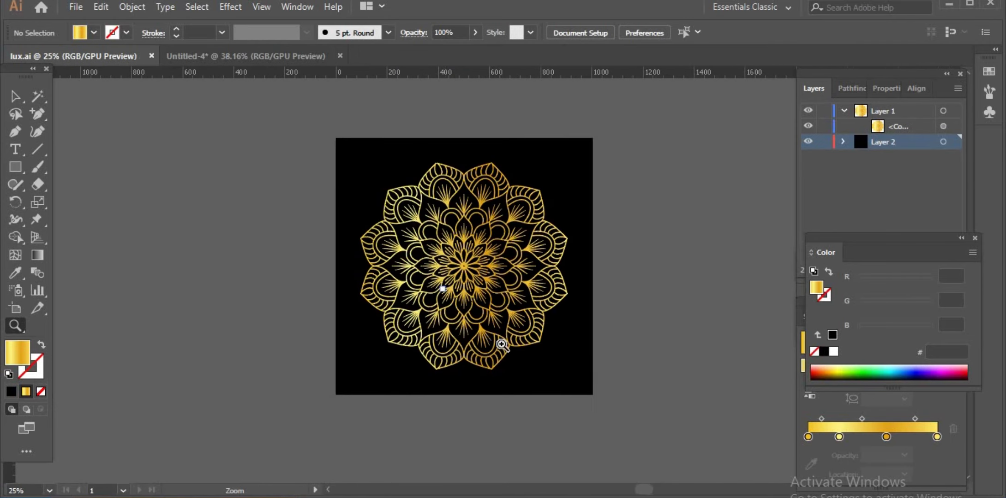
{"action": "left_click_drag", "start_coordinate": [501, 356], "coordinate": [568, 392]}
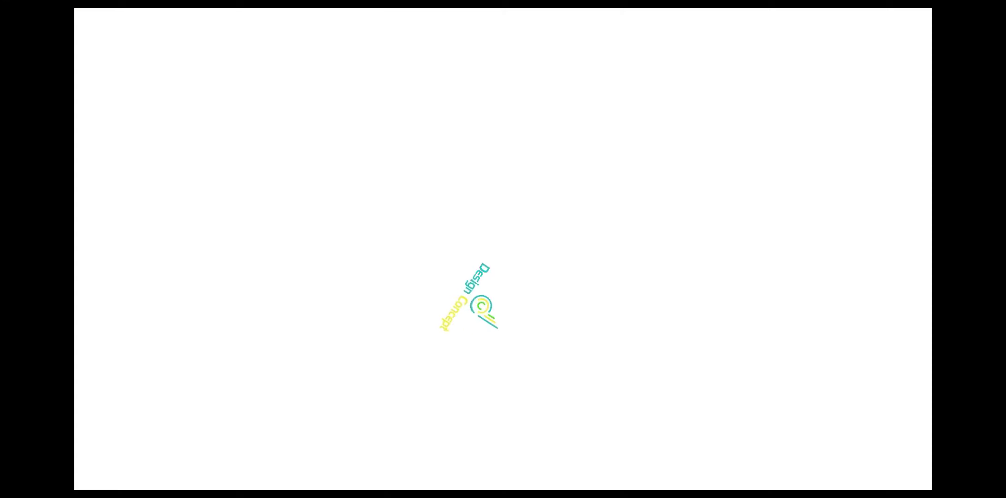